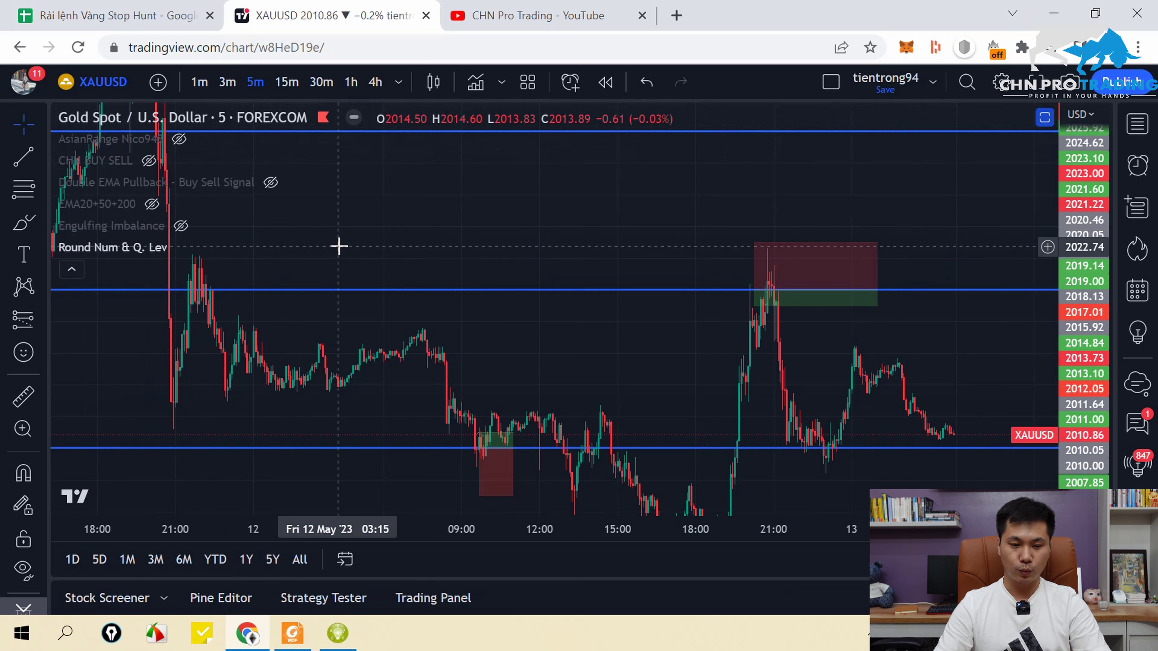
# Step: Hide all drawings on the XAUUSD chart and open the settings of the Round Num & Q. Lev indicator
pyautogui.click(23, 568)
pyautogui.moveTo(160, 251)
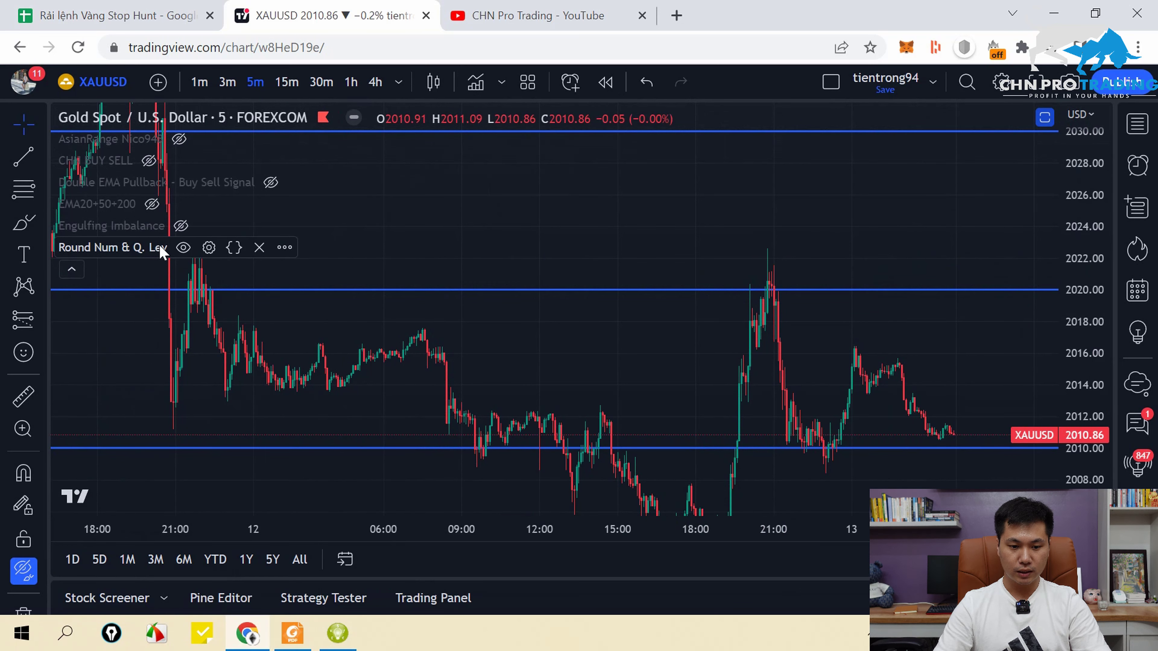
pyautogui.click(209, 248)
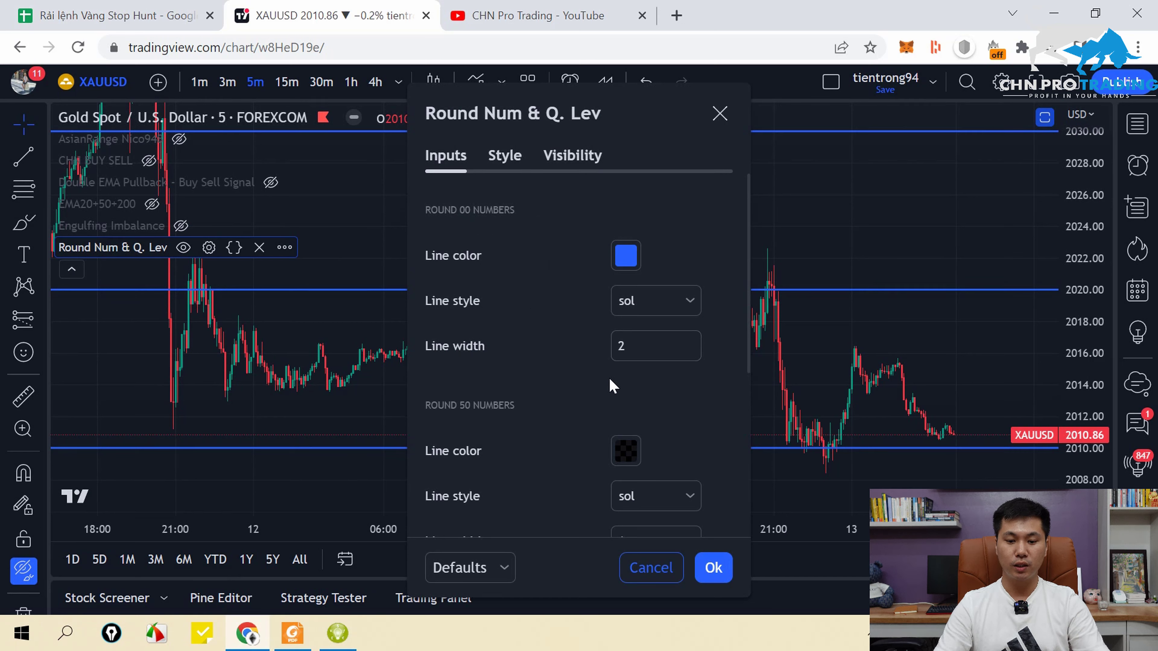
# Step: Set the opacity of the Round 50 Numbers line color to 0%
pyautogui.scroll(-4, 584, 383)
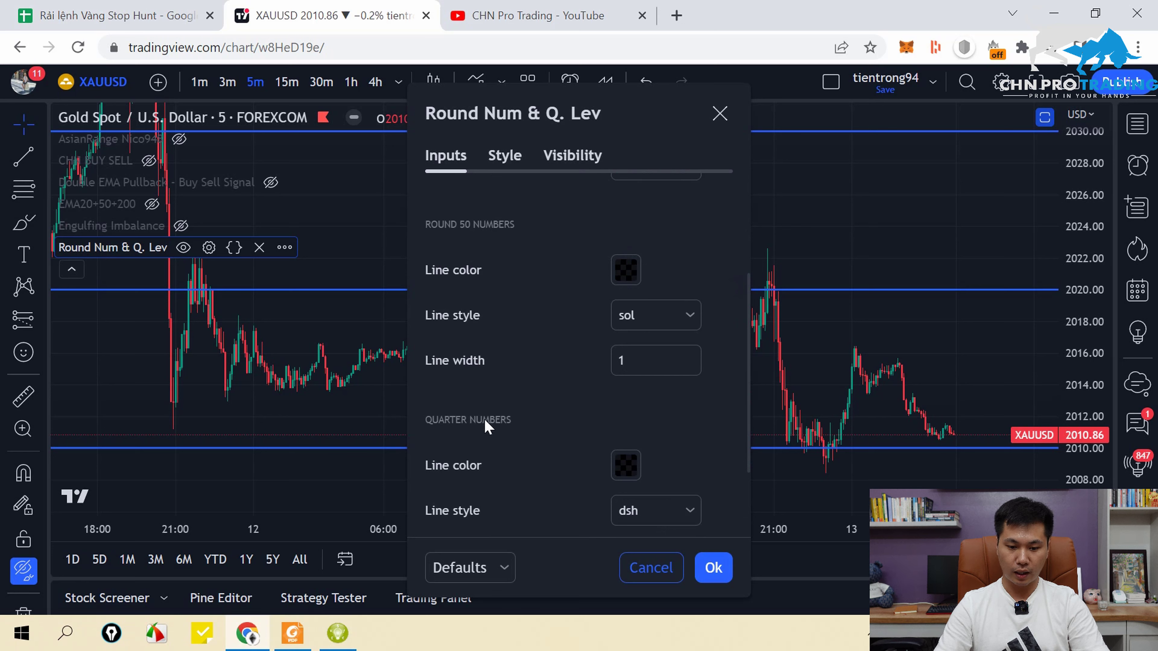
pyautogui.click(627, 270)
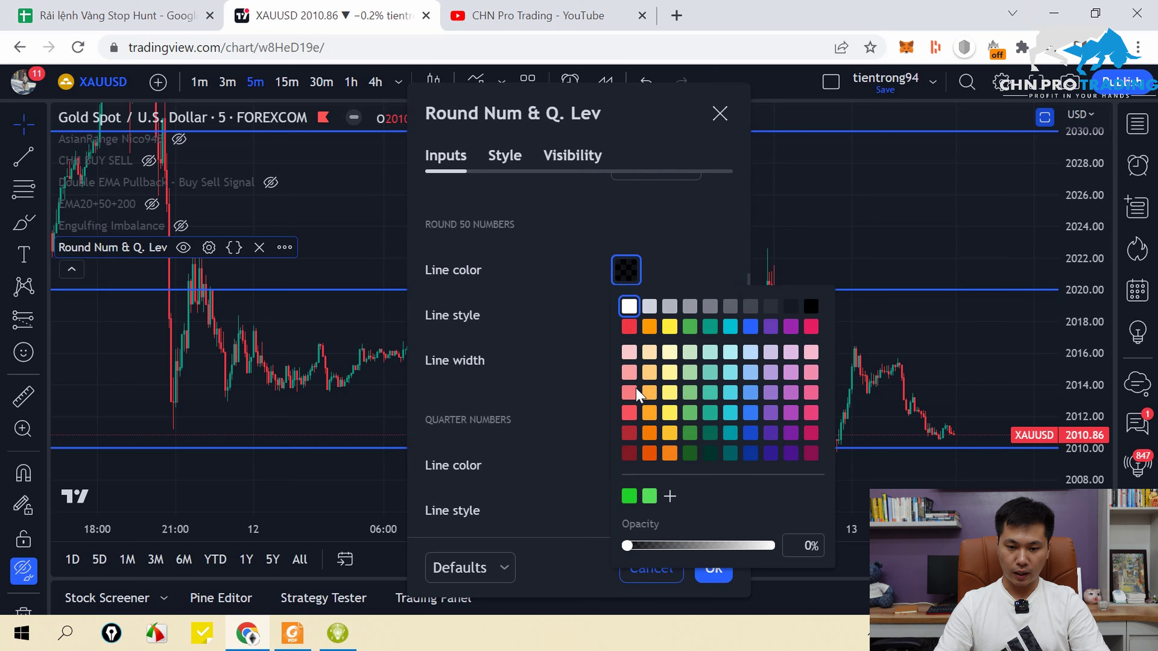
pyautogui.moveTo(638, 550); pyautogui.dragTo(591, 546)
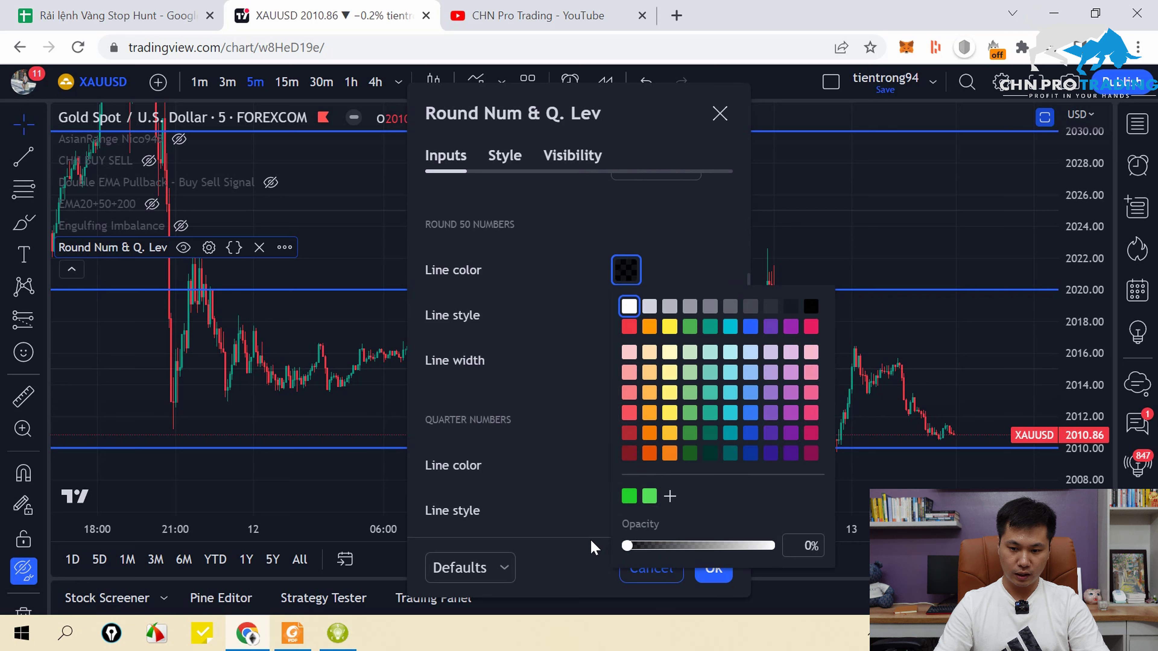
pyautogui.click(585, 378)
# Step: Set the opacity of the Quarter Numbers line color to 0% and apply the indicator settings
pyautogui.click(631, 472)
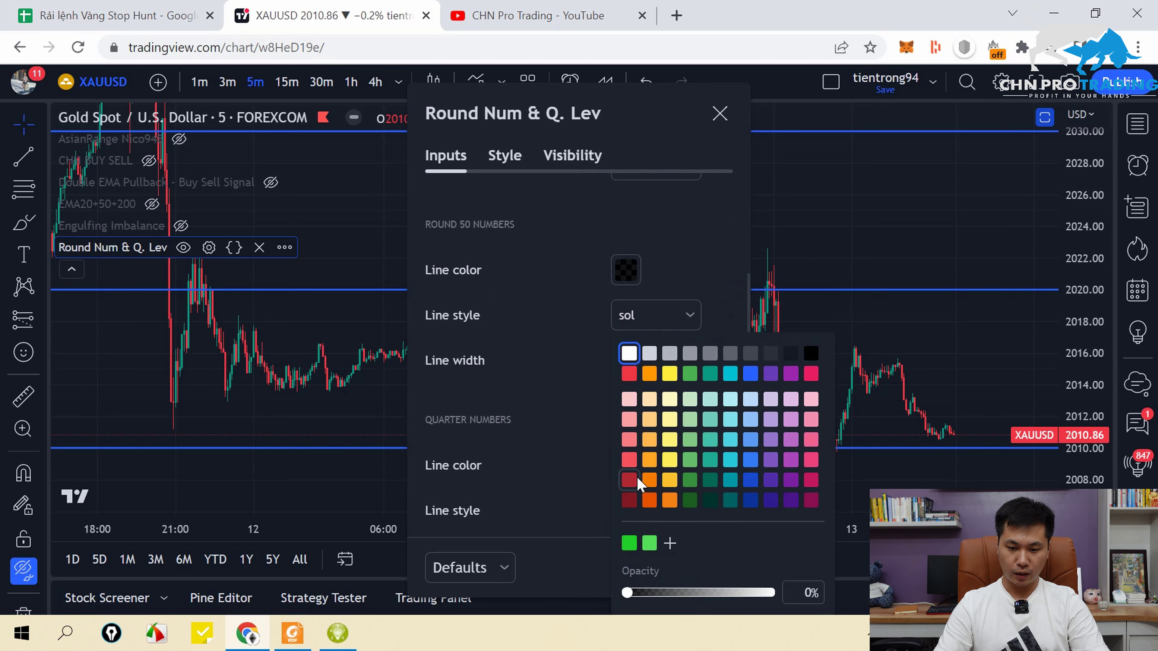
pyautogui.moveTo(629, 592); pyautogui.dragTo(614, 592)
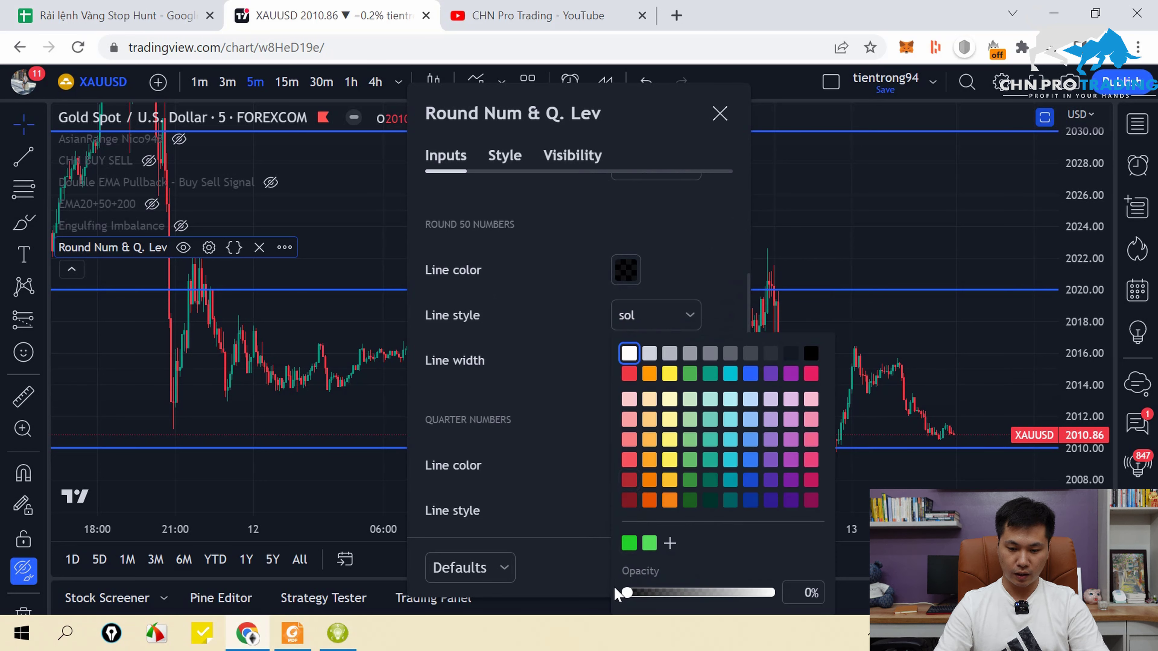
pyautogui.click(569, 437)
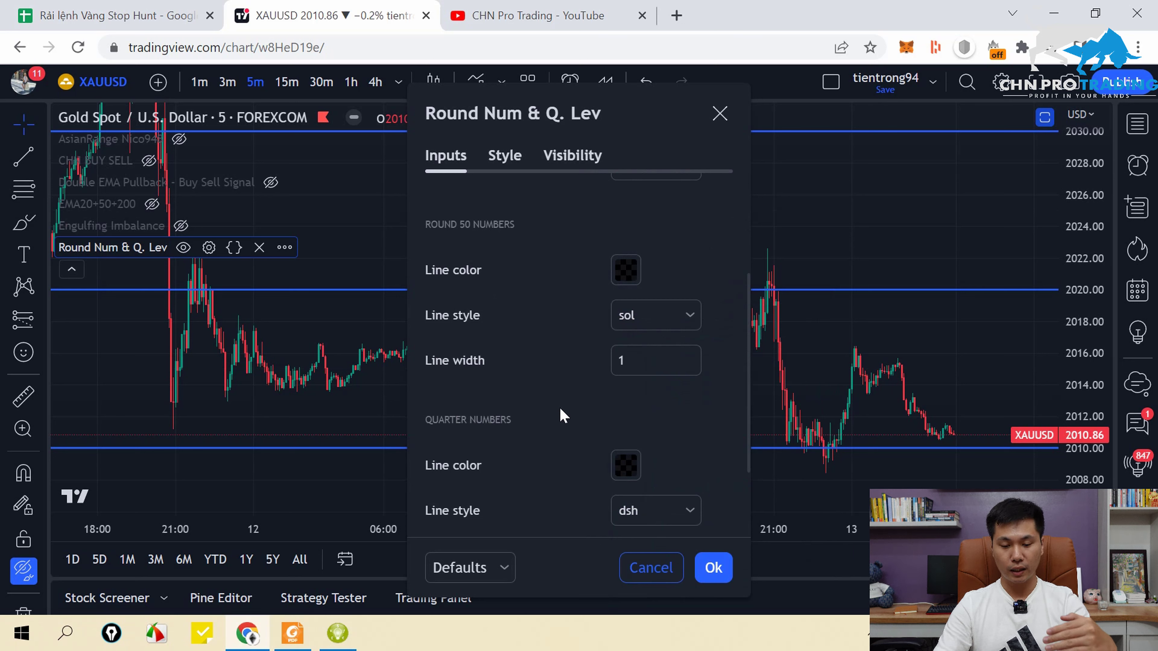
pyautogui.scroll(-3, 592, 364)
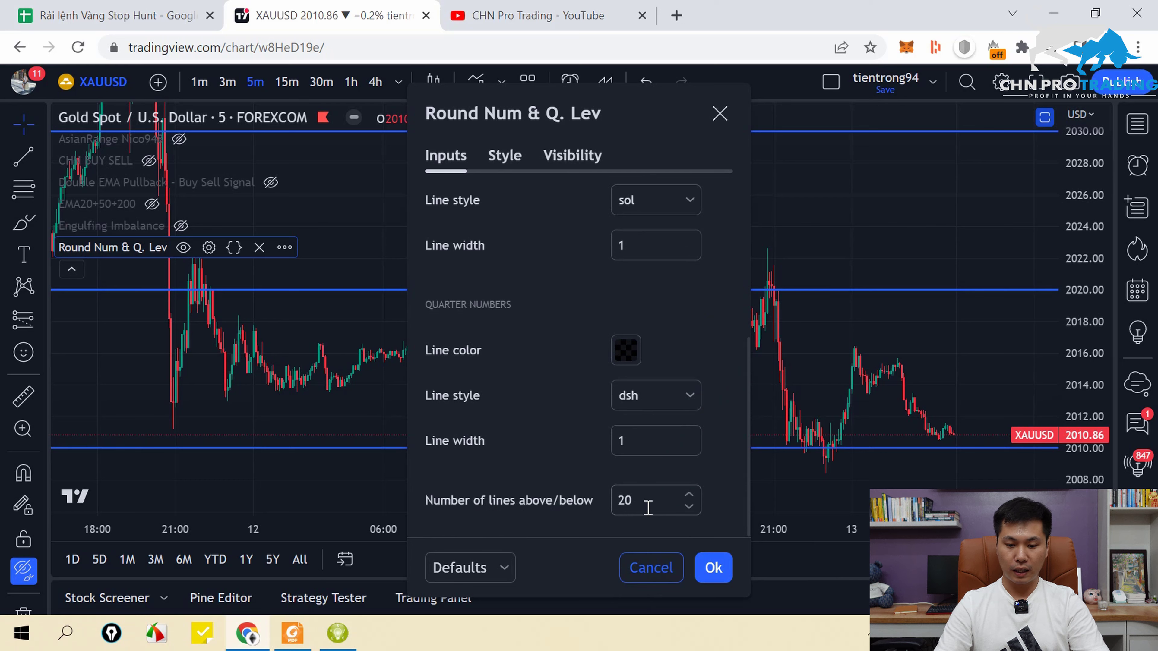
pyautogui.click(713, 567)
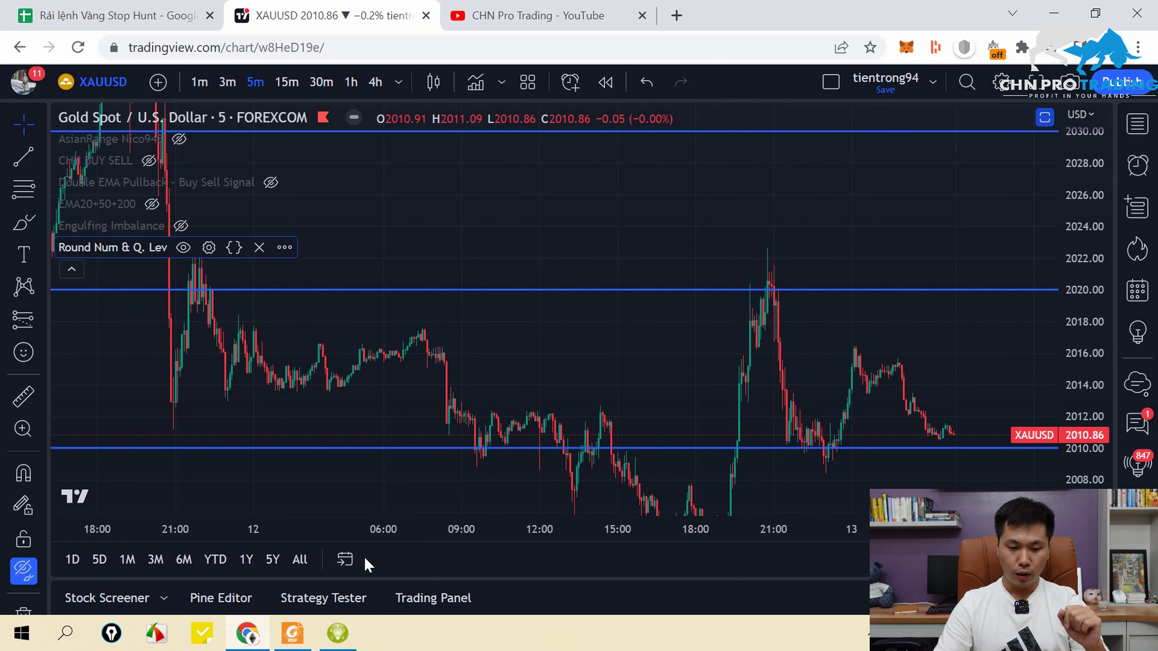
# Step: Switch to the Foxit Reader PDF and read the MT4 section on the RoundNr indicator and the Bigfigure bot settings
pyautogui.click(294, 632)
pyautogui.scroll(-5, 698, 323)
pyautogui.scroll(-10, 698, 323)
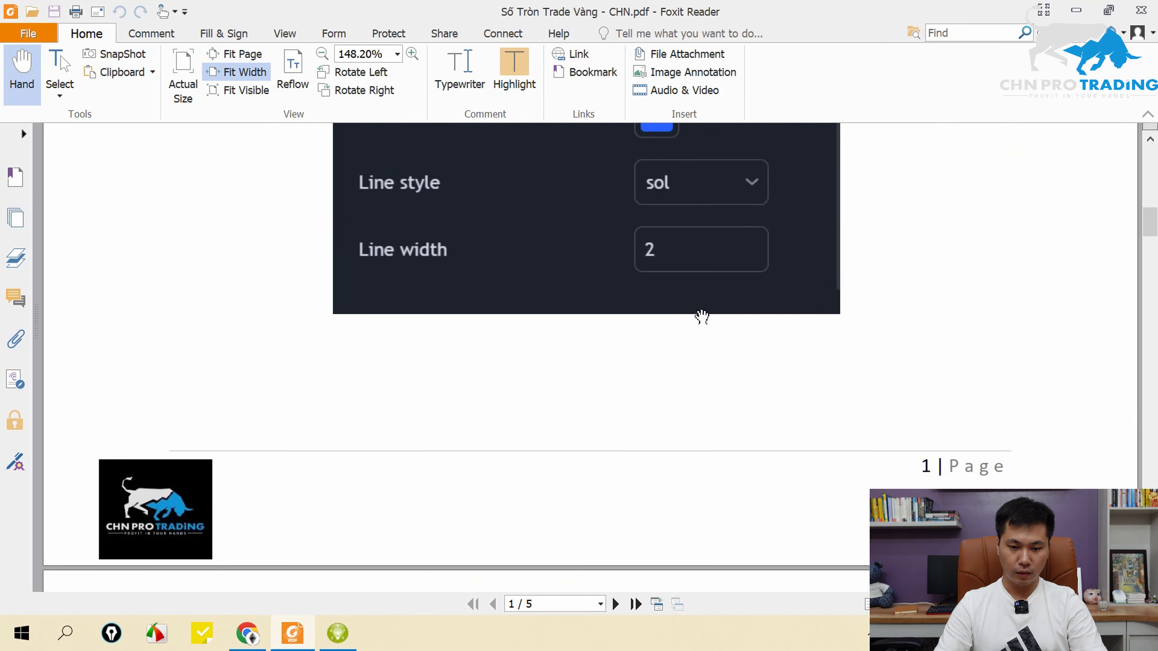
pyautogui.scroll(-8, 703, 313)
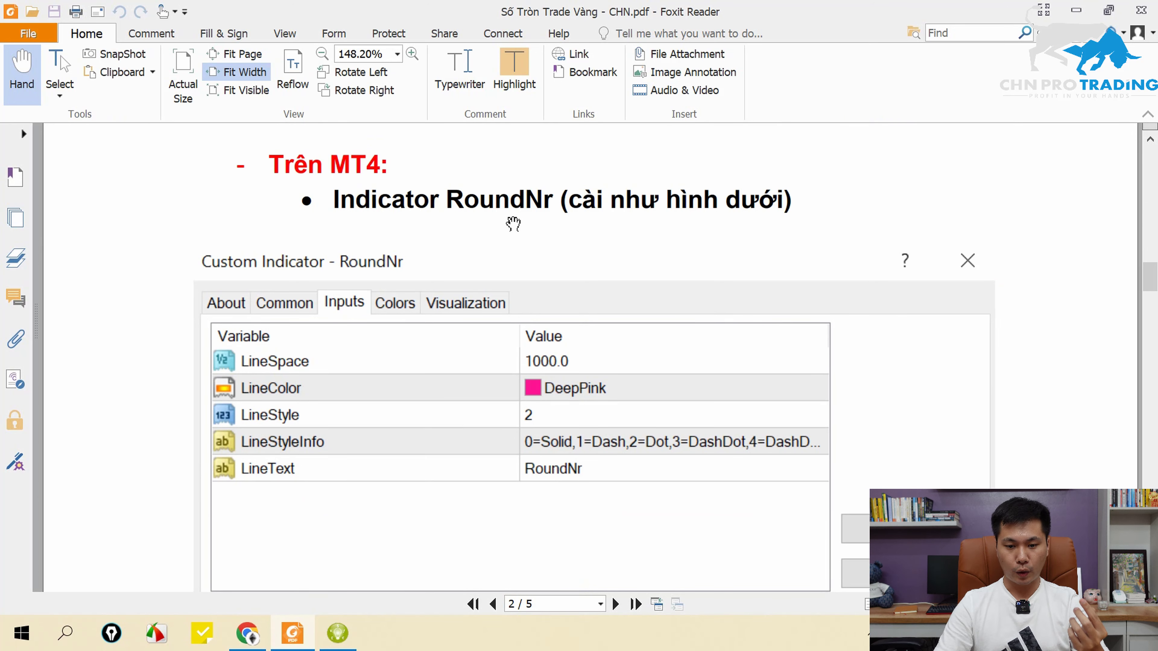
pyautogui.scroll(-10, 557, 236)
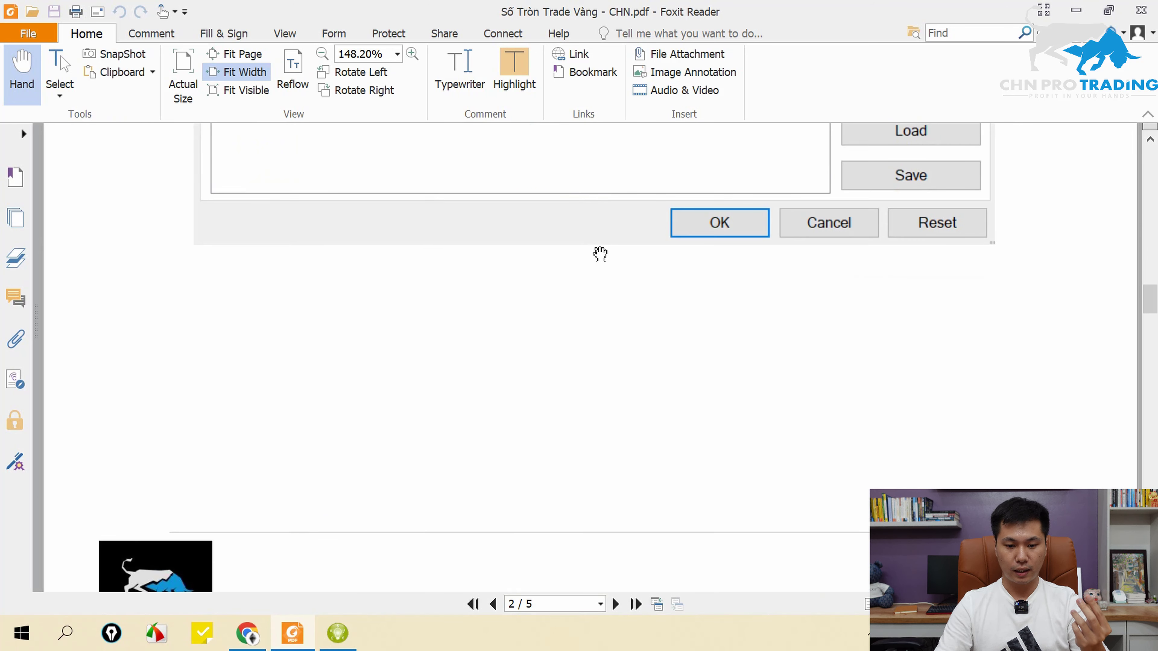
pyautogui.scroll(-3, 620, 283)
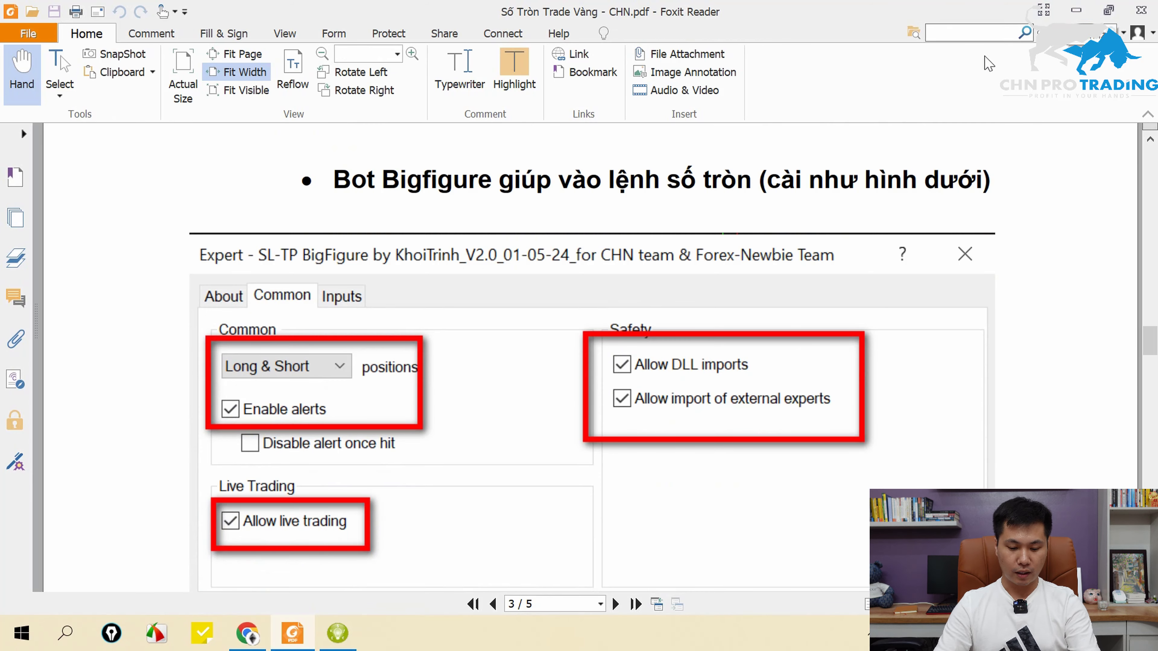
# Step: Minimize the PDF and locate the RoundNr.ex4 and SL-TP BigFigure files on the desktop
pyautogui.click(1076, 10)
pyautogui.moveTo(451, 352); pyautogui.dragTo(519, 353)
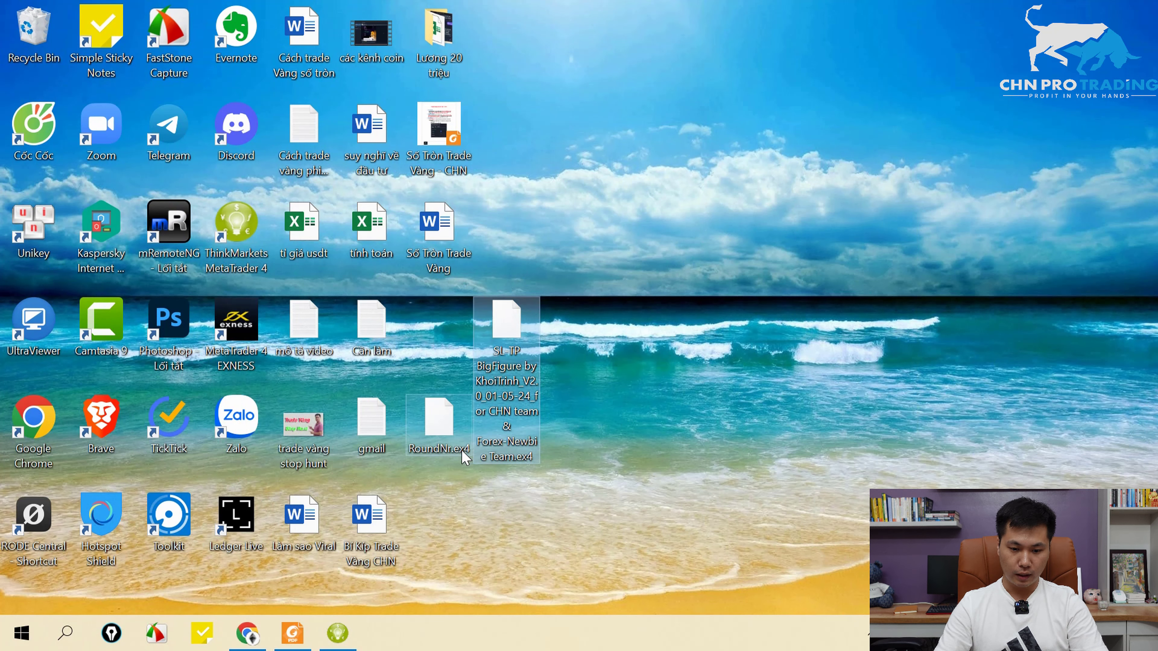
pyautogui.click(438, 422)
# Step: Switch to MetaTrader 4, launch MetaEditor from the Navigator's Indicators group, and dismiss the MQL Wizard
pyautogui.hotkey('alt', 'Tab')
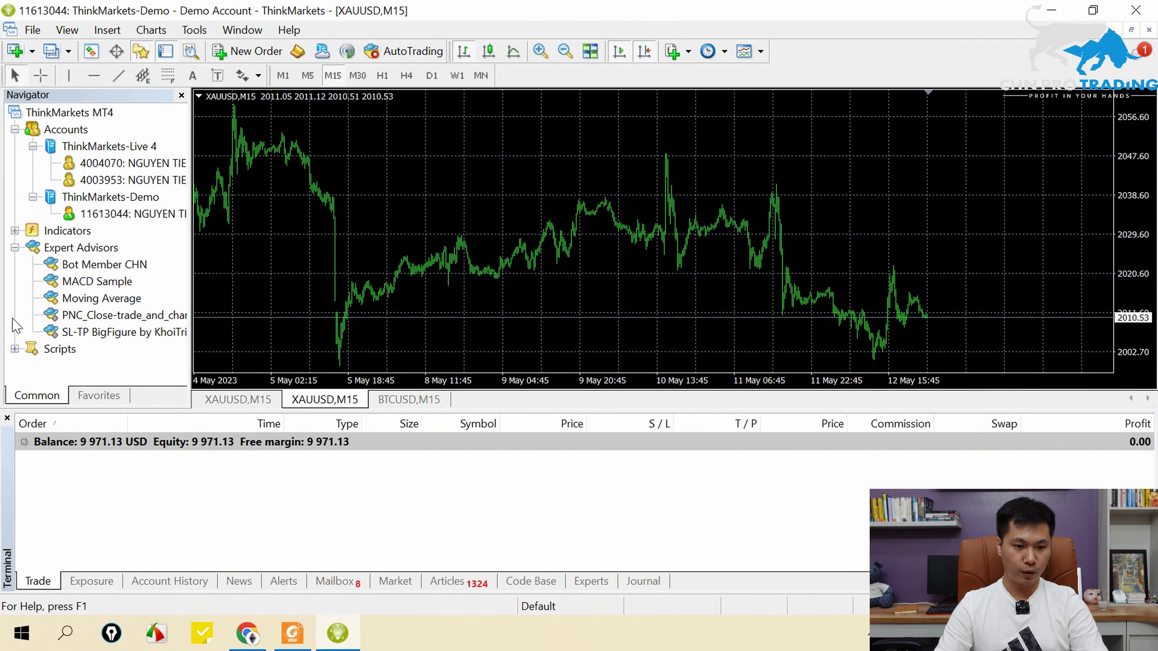
pyautogui.click(142, 54)
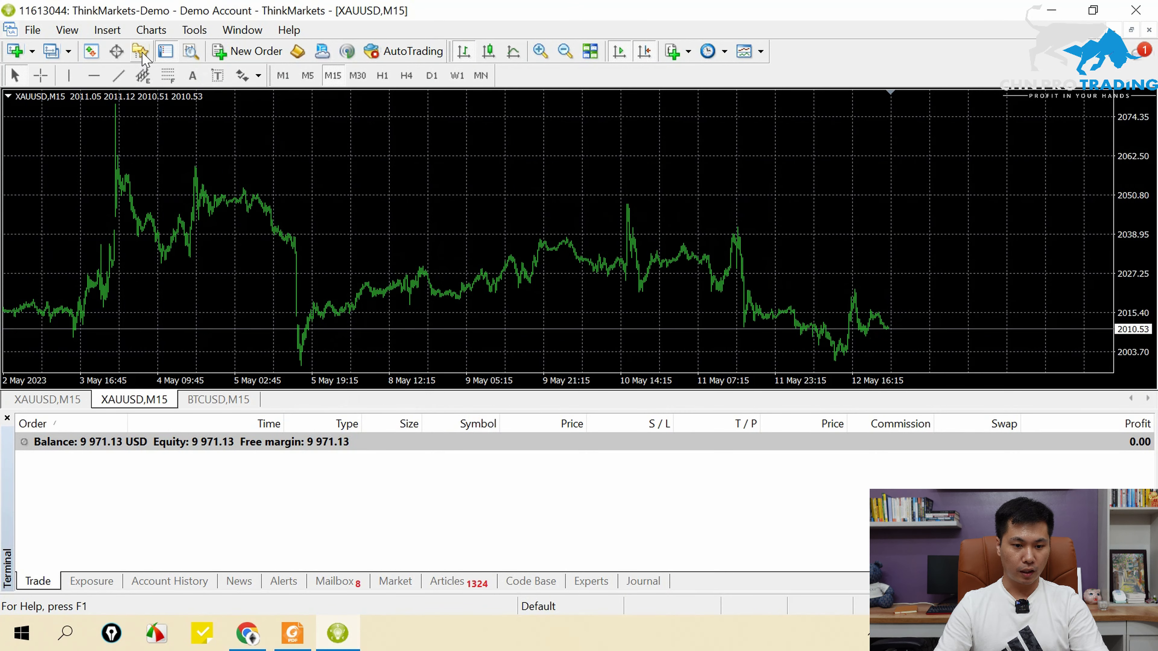
pyautogui.click(142, 54)
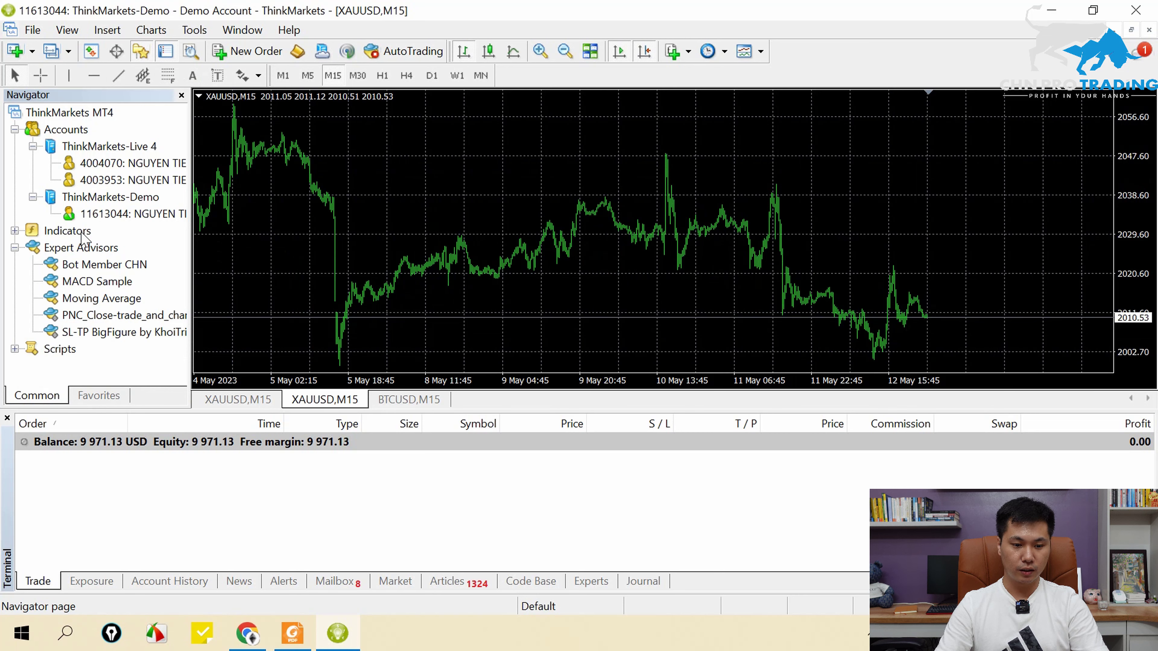
pyautogui.rightClick(65, 232)
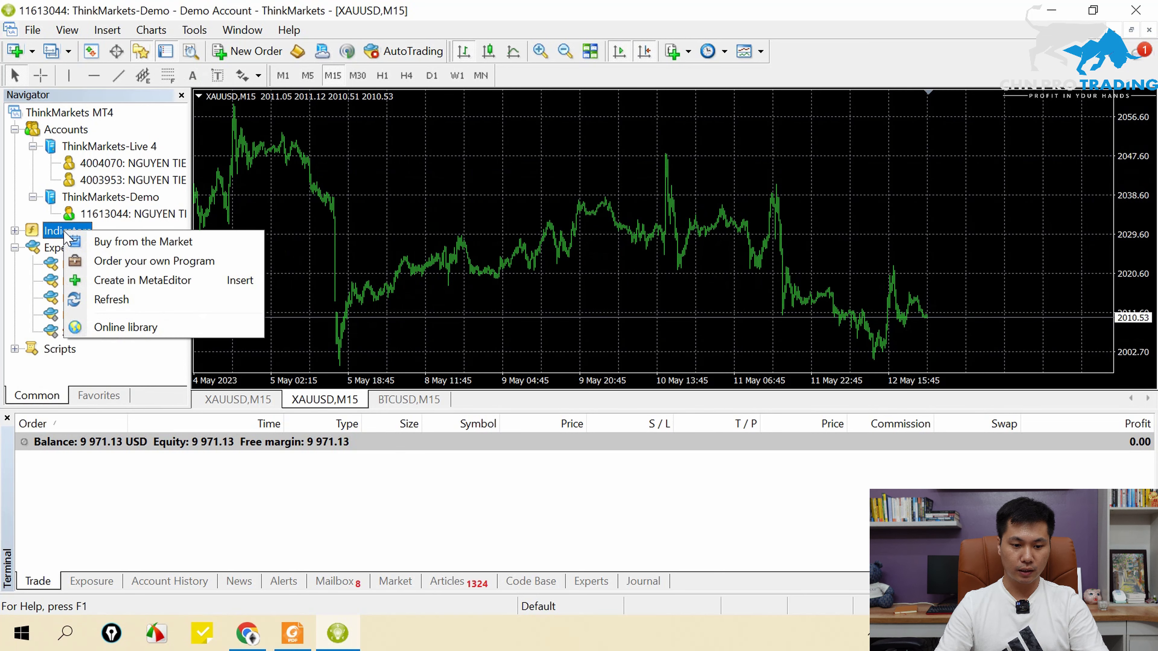
pyautogui.click(132, 280)
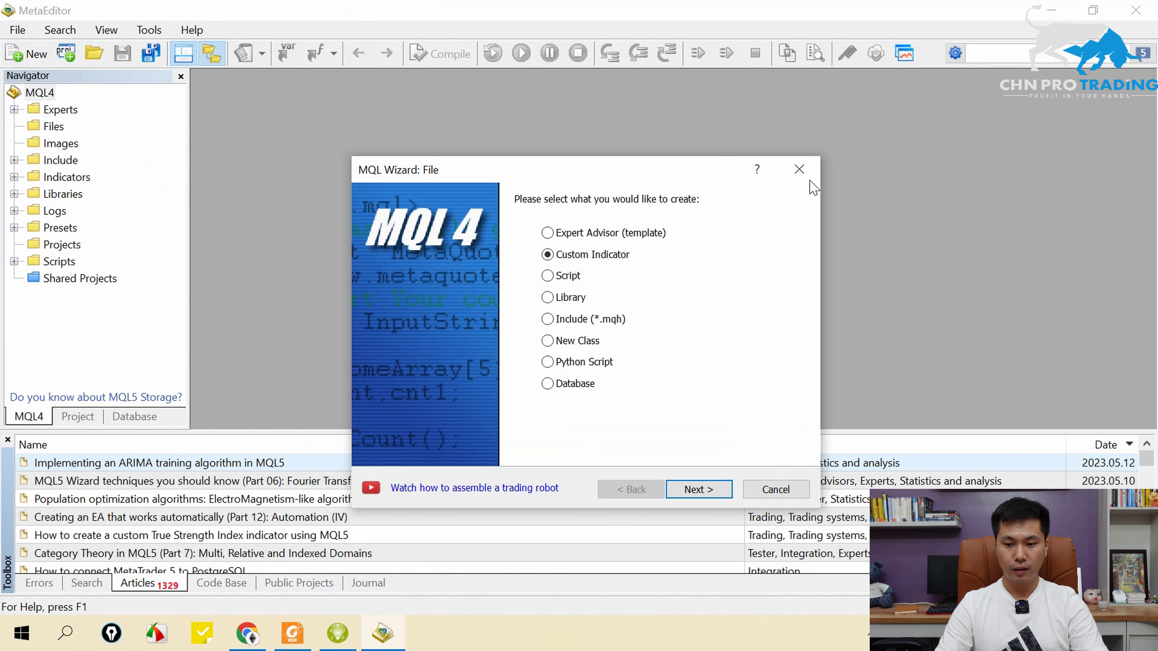
pyautogui.click(798, 169)
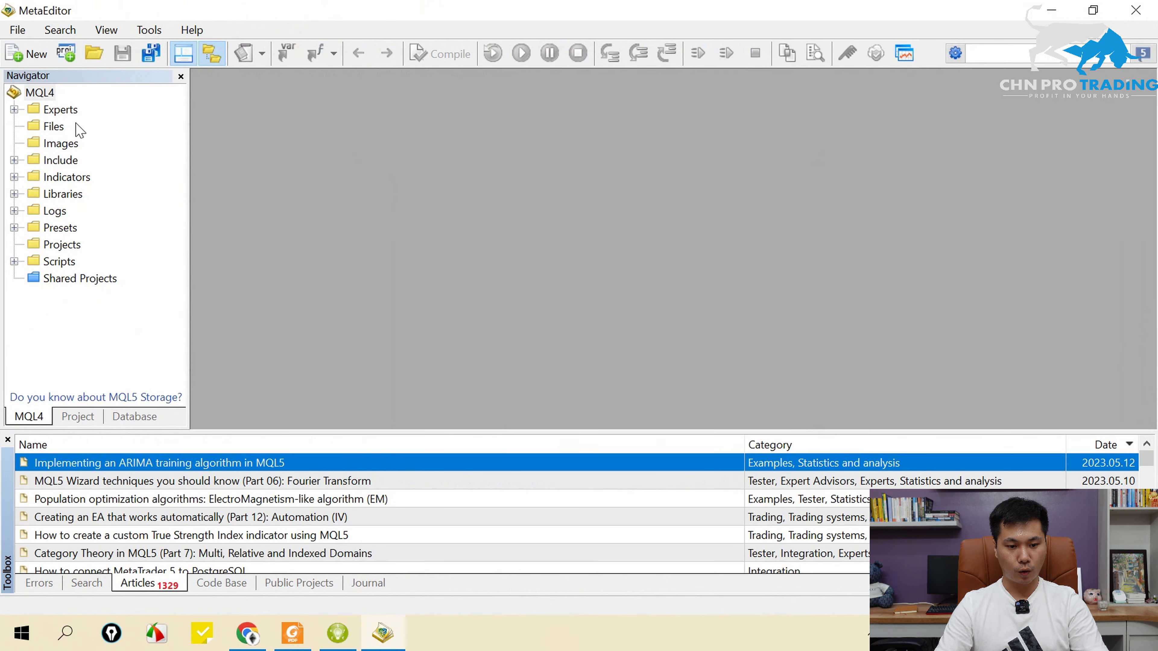
# Step: Open the MQL4 Indicators folder from MetaEditor in File Explorer
pyautogui.click(61, 110)
pyautogui.click(80, 180)
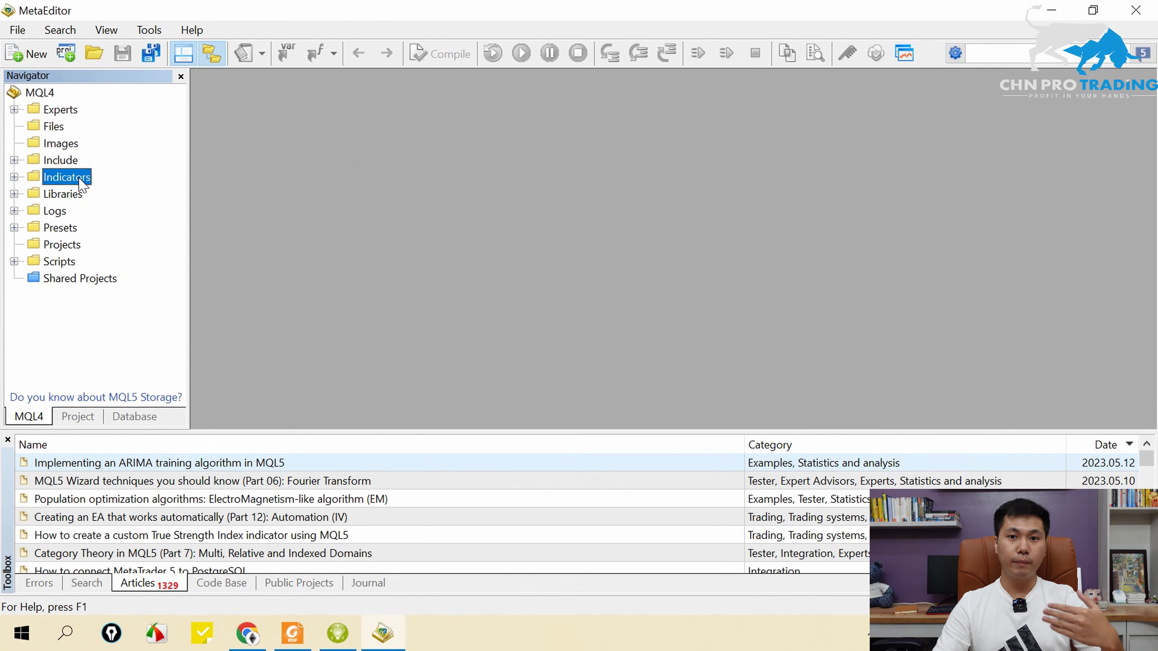
pyautogui.rightClick(82, 185)
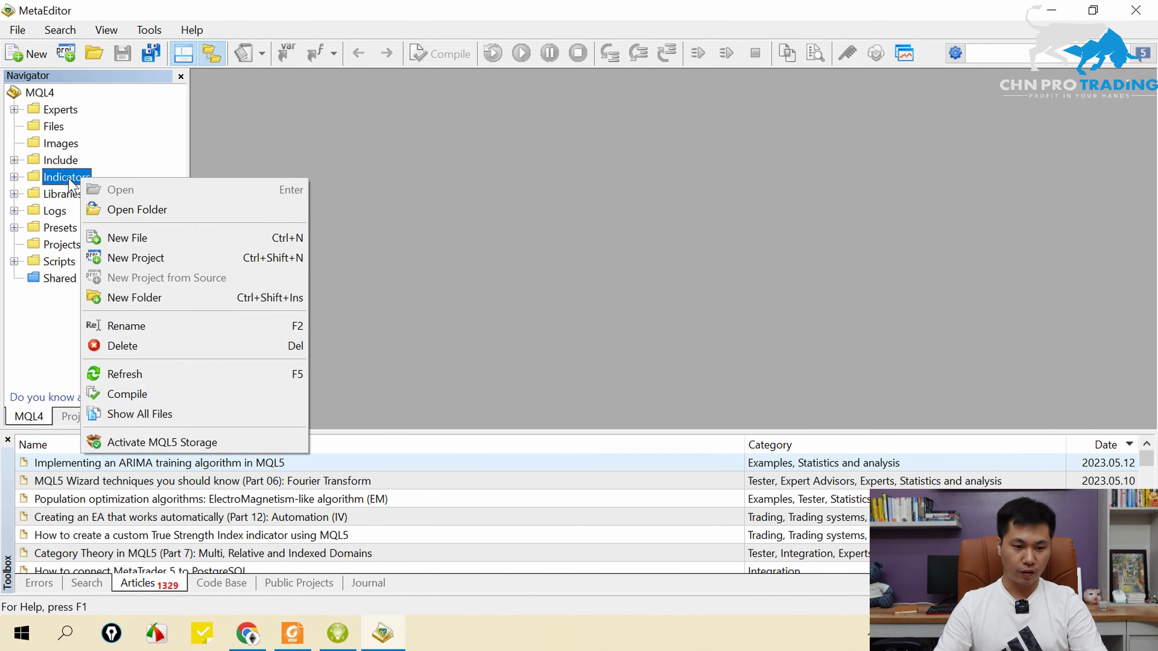
pyautogui.click(112, 207)
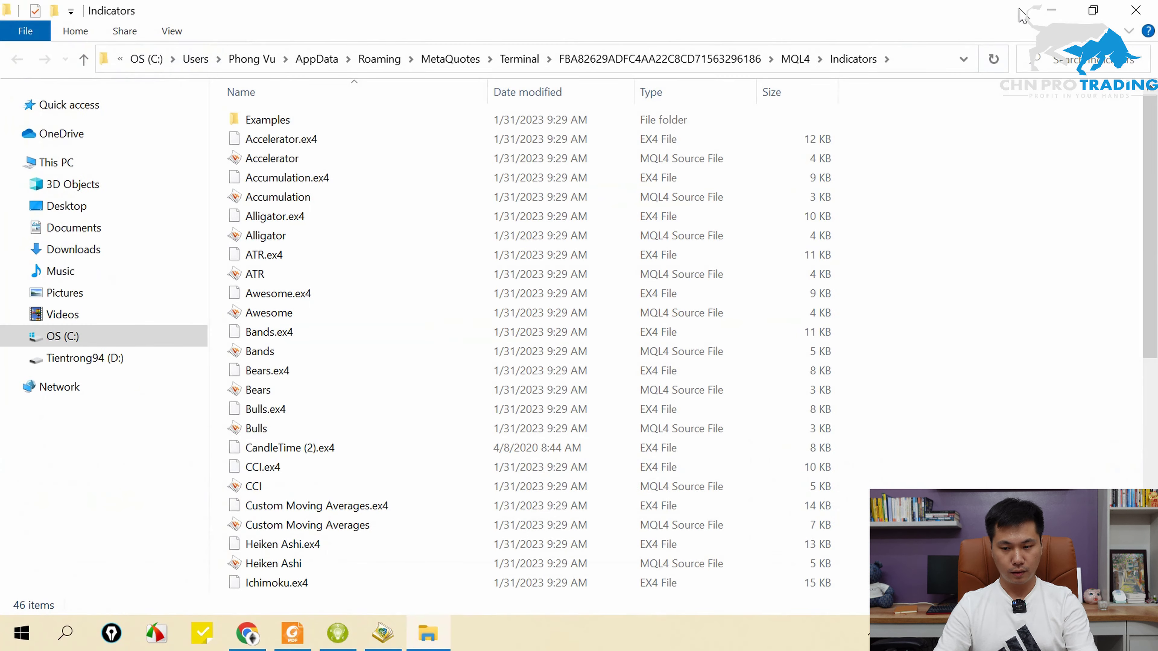
# Step: Minimize the open windows and copy the RoundNr.ex4 file from the desktop
pyautogui.click(1051, 10)
pyautogui.click(1050, 10)
pyautogui.click(1051, 10)
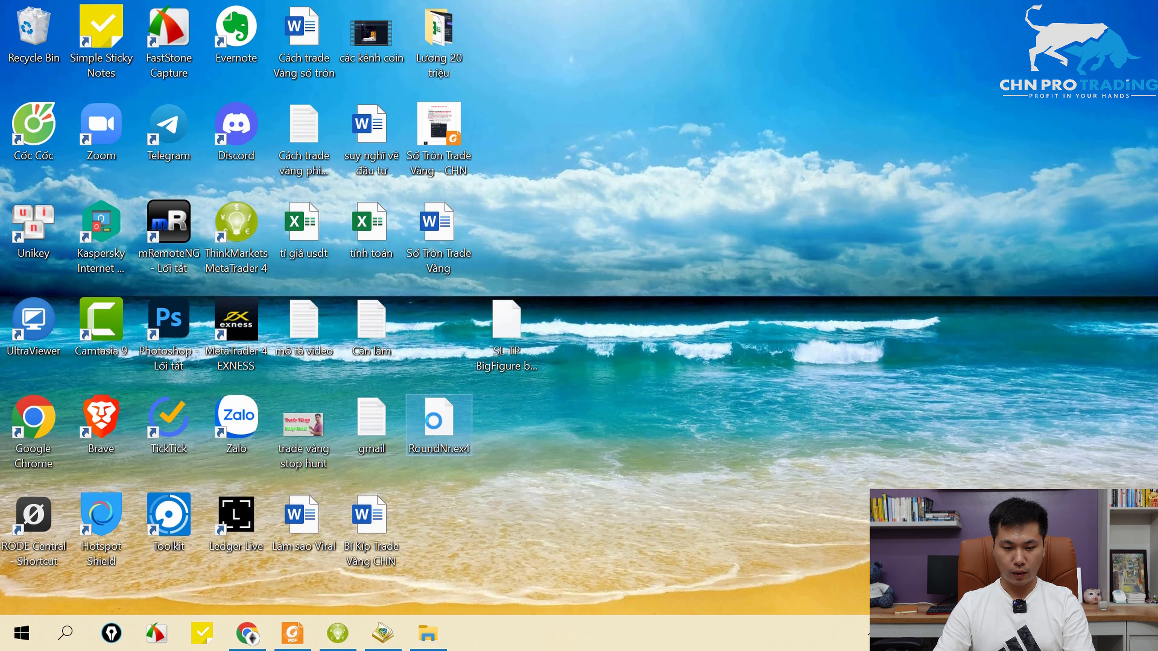
pyautogui.rightClick(437, 424)
pyautogui.click(487, 511)
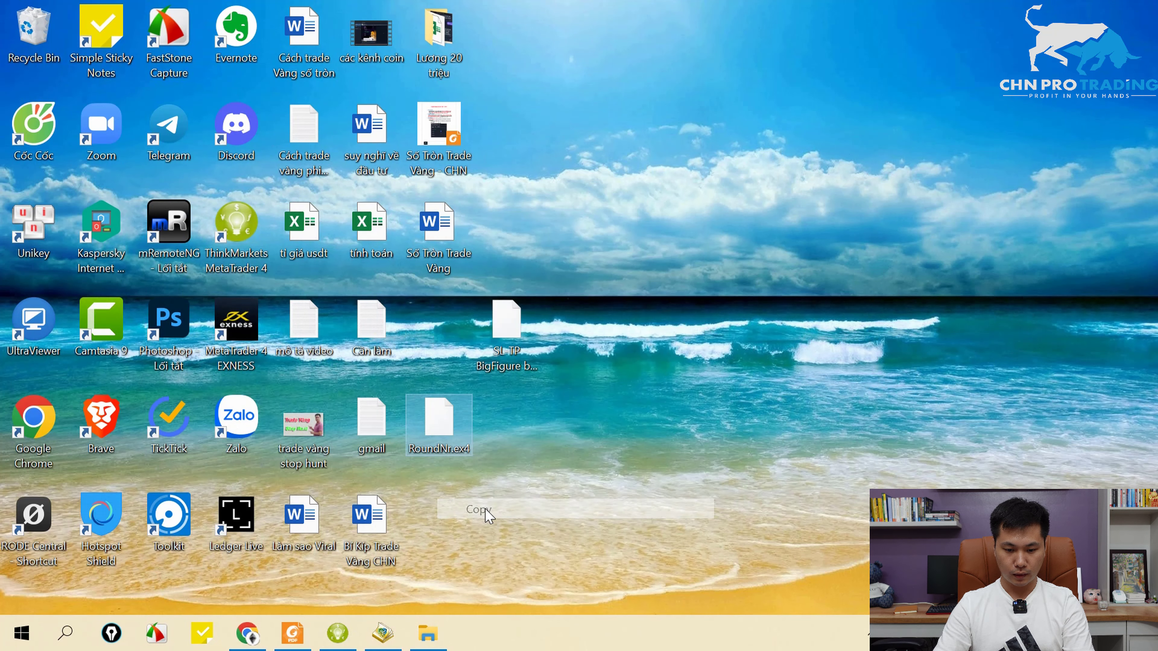
# Step: Try to paste RoundNr.ex4 into the MQL4 Indicators folder, cancel replacing the existing file, and close the folder
pyautogui.click(427, 633)
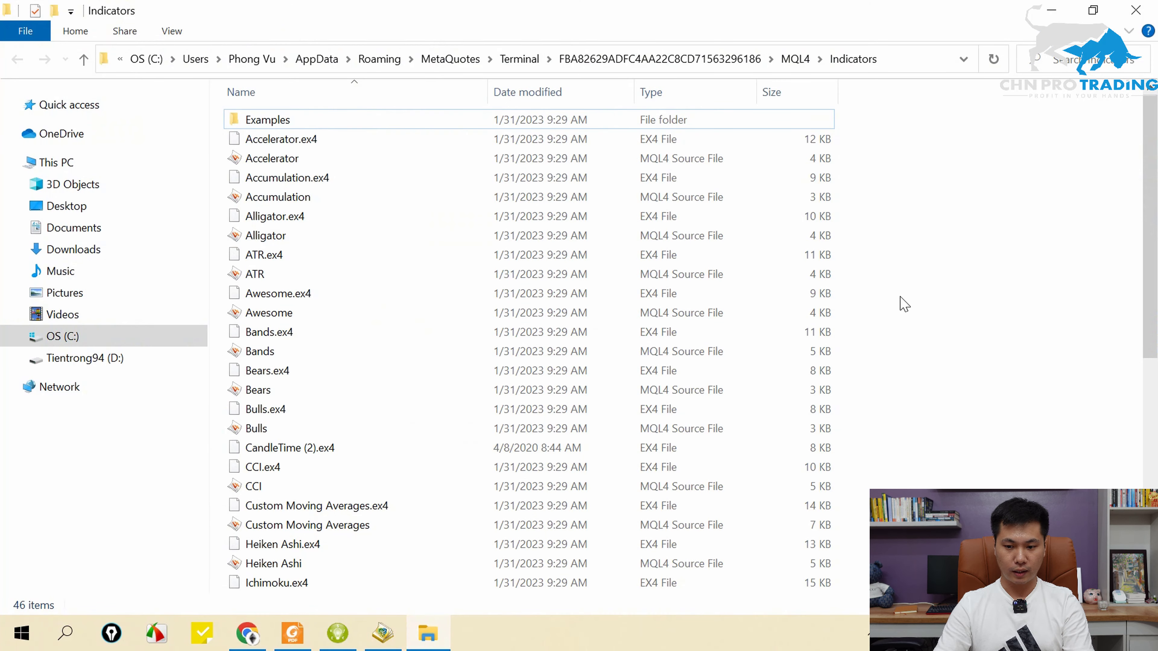
pyautogui.rightClick(904, 303)
pyautogui.click(936, 422)
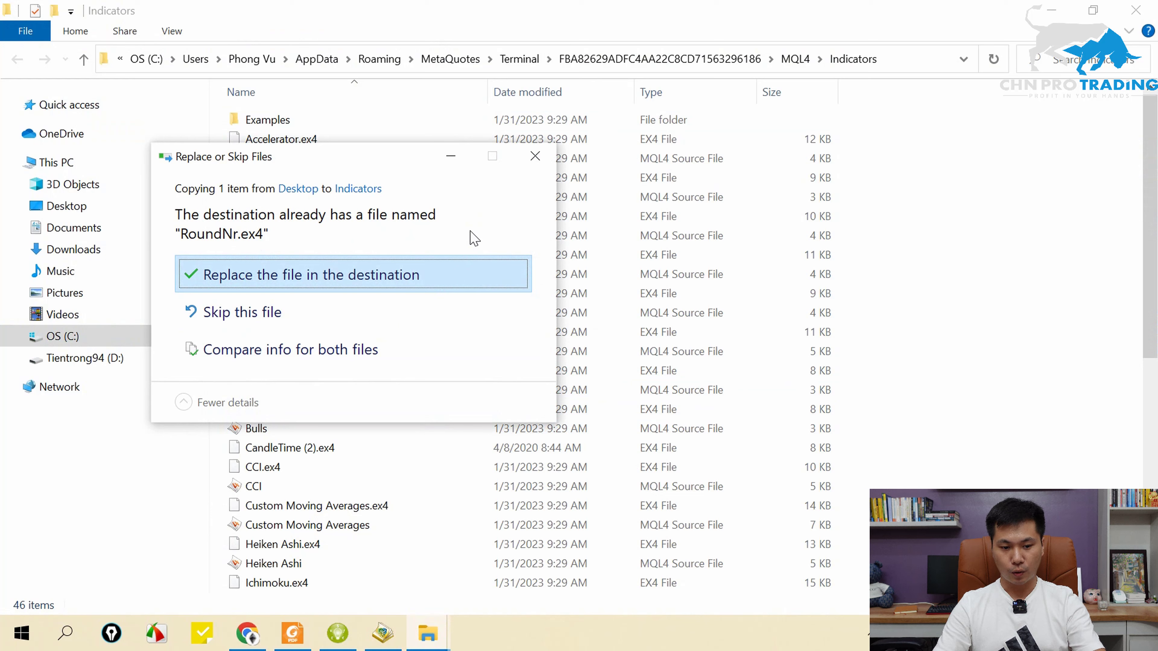
pyautogui.click(535, 162)
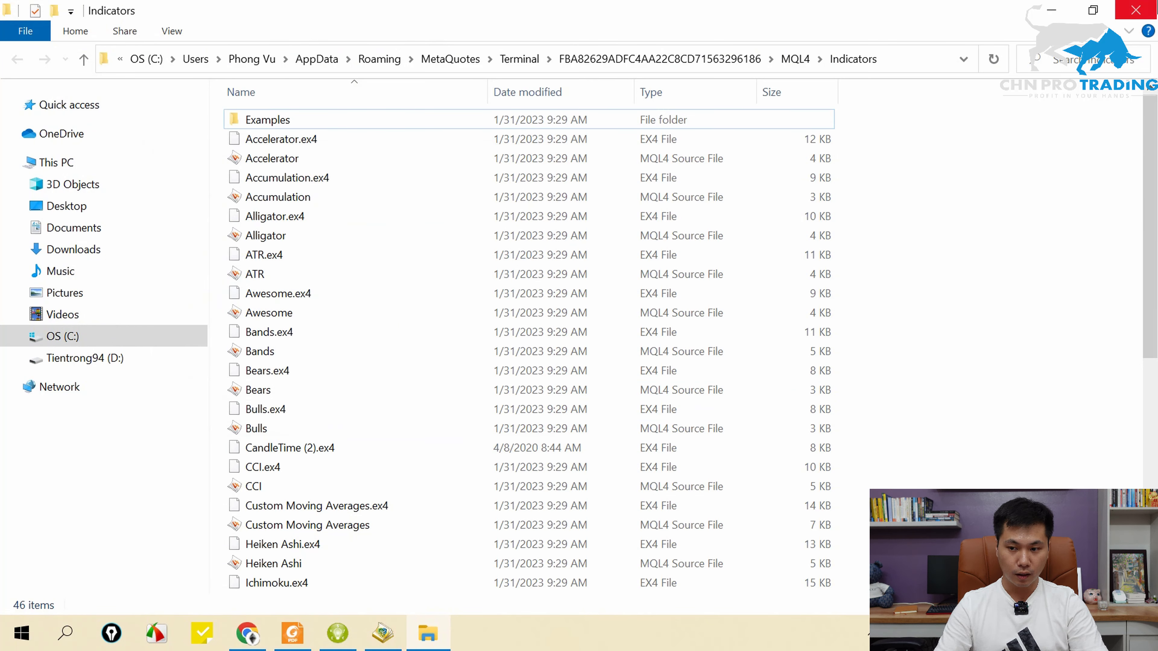
pyautogui.click(1135, 10)
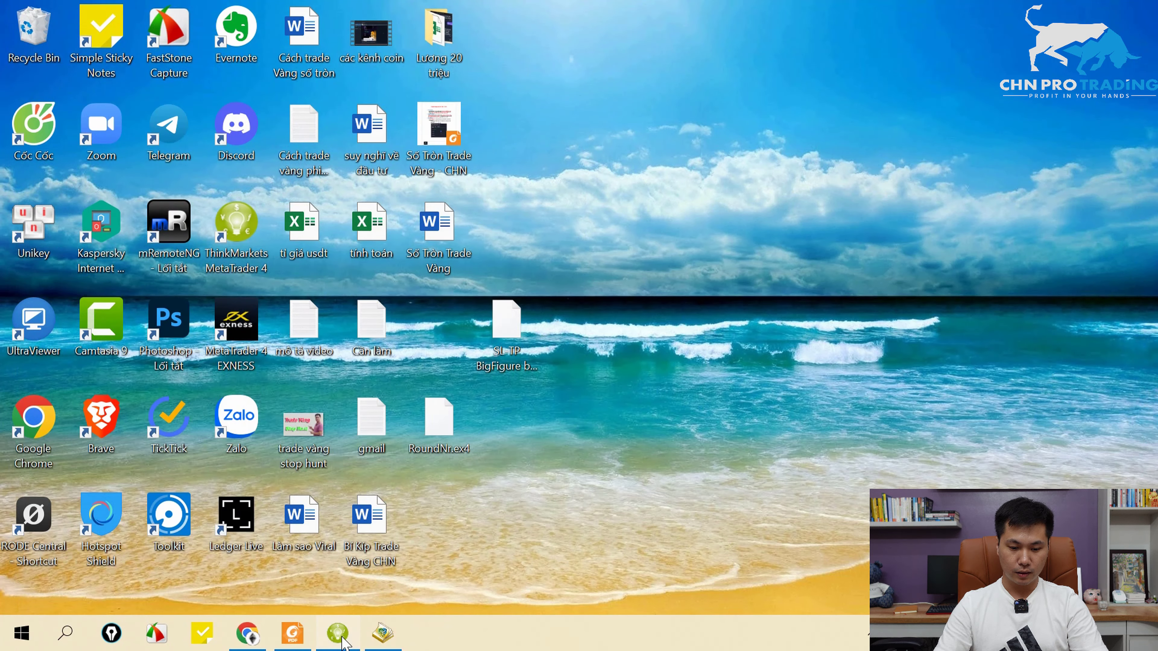
# Step: Return to MetaTrader 4, expand the Indicators list in the Navigator, and select the RoundNr indicator
pyautogui.click(341, 639)
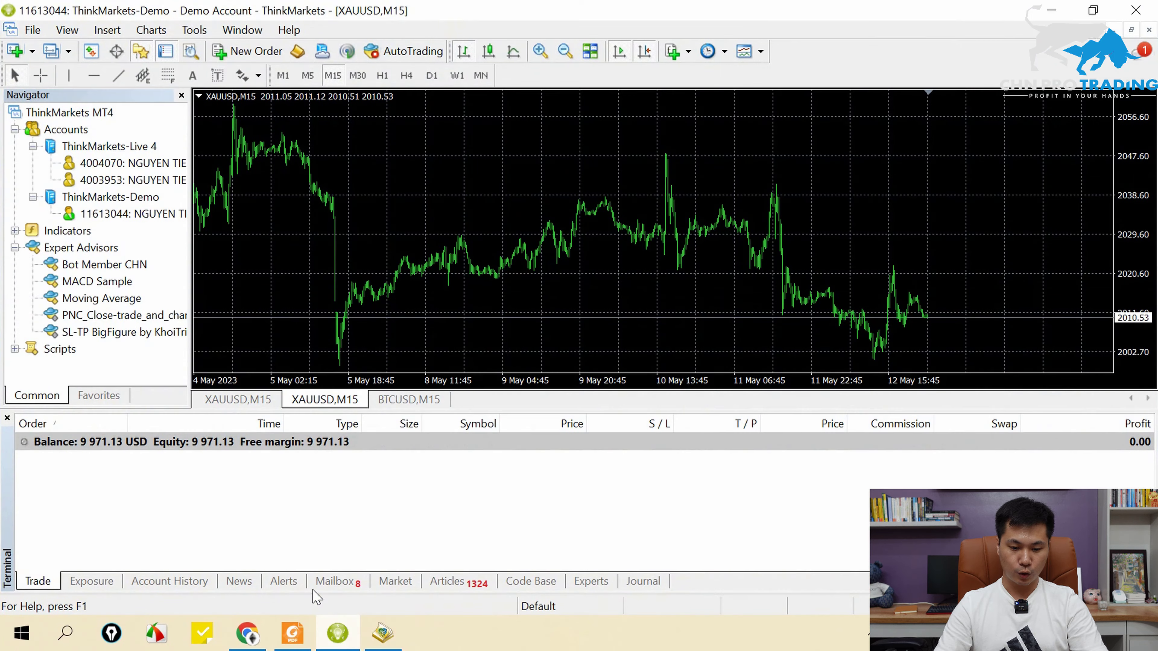
pyautogui.rightClick(57, 233)
pyautogui.press('Escape')
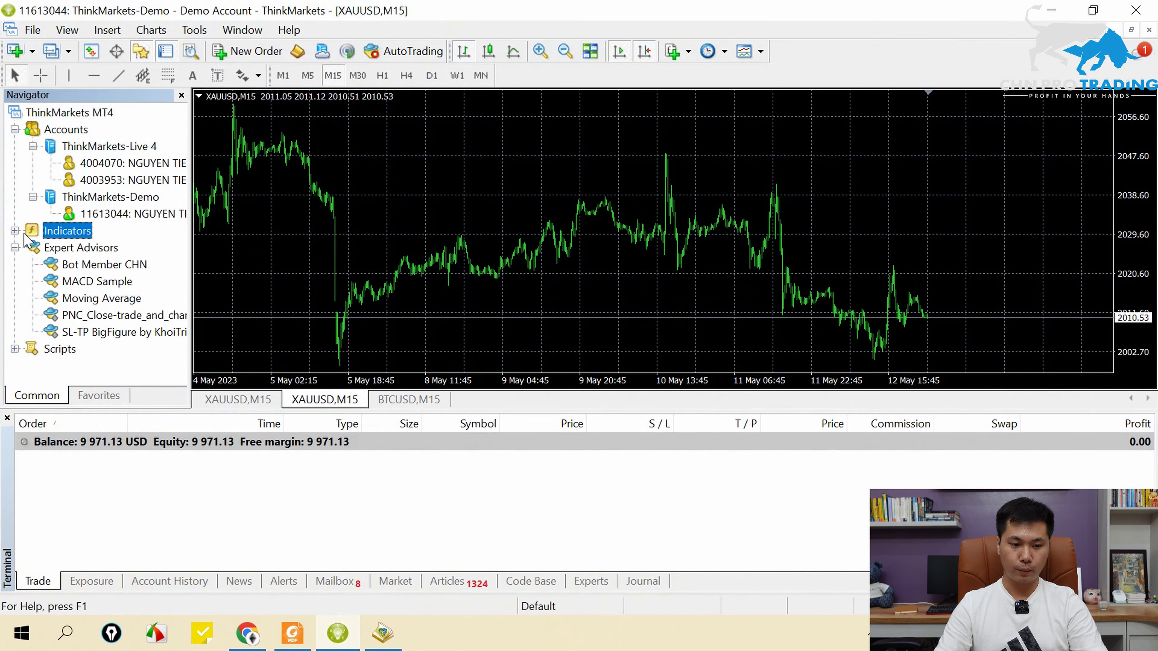
pyautogui.click(15, 231)
pyautogui.scroll(-6, 78, 181)
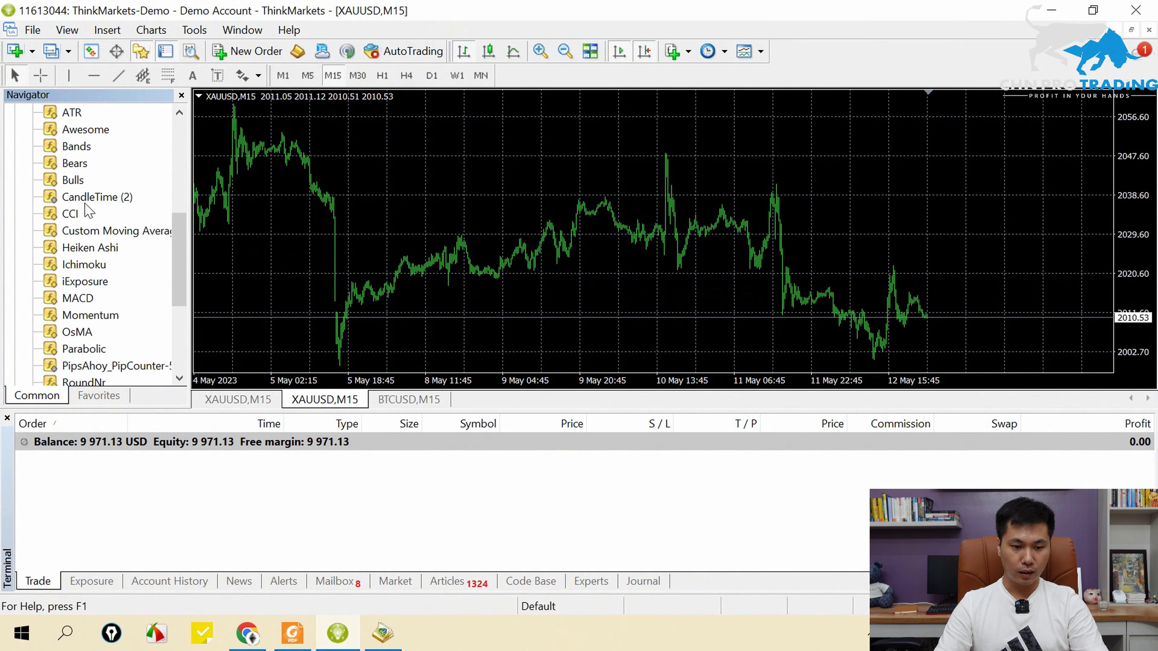
pyautogui.click(73, 236)
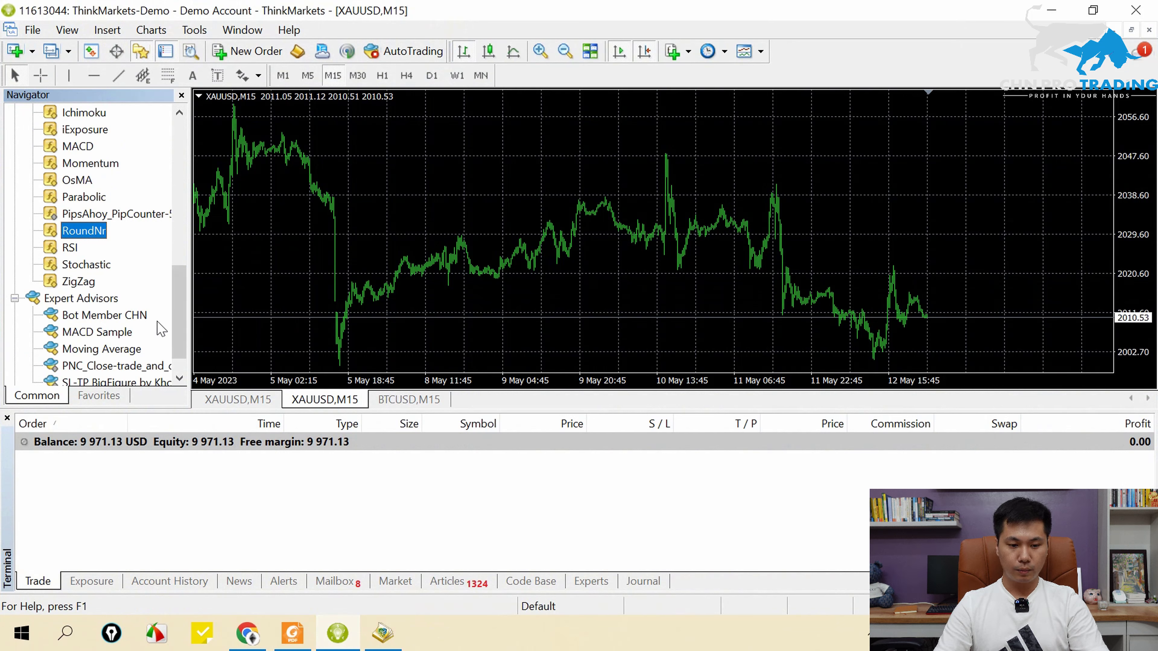
pyautogui.scroll(-1, 141, 285)
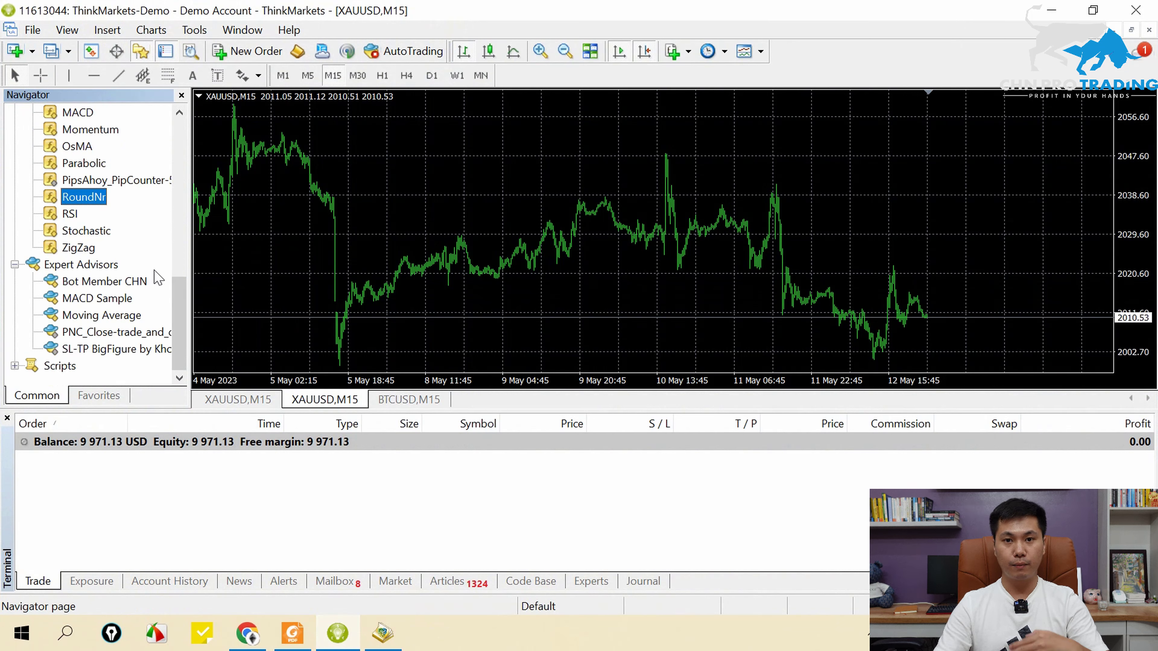
# Step: Open MetaEditor from the Expert Advisors list, dismiss the new-file wizard, and open the MQL4 Experts folder in File Explorer
pyautogui.click(97, 269)
pyautogui.rightClick(100, 273)
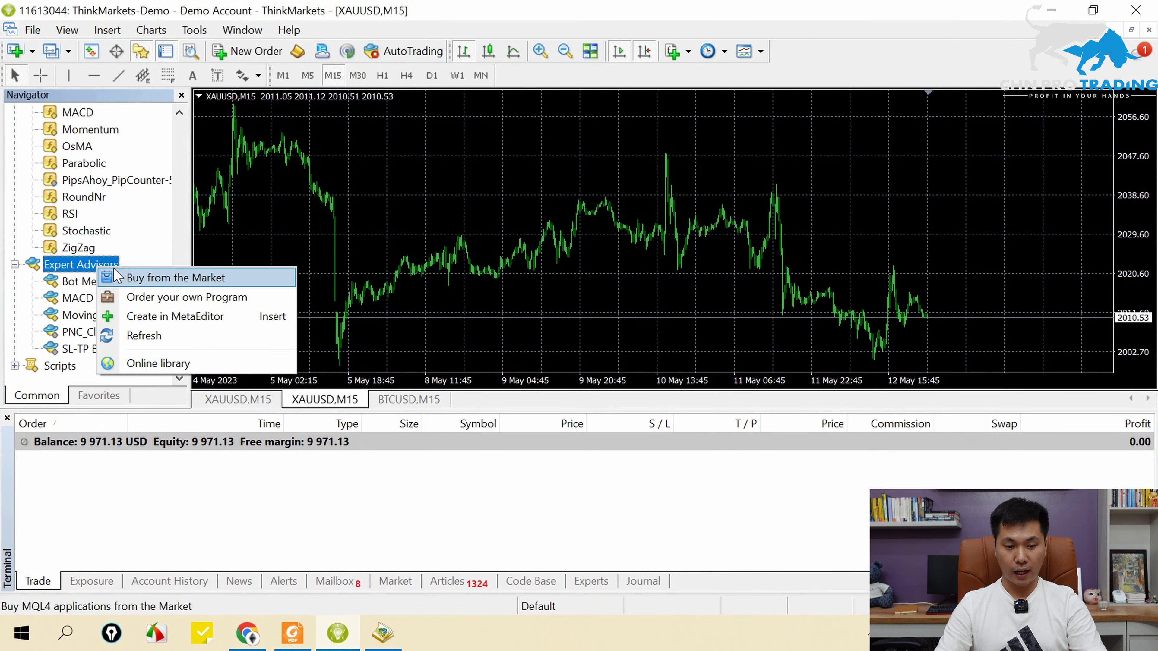
pyautogui.click(167, 325)
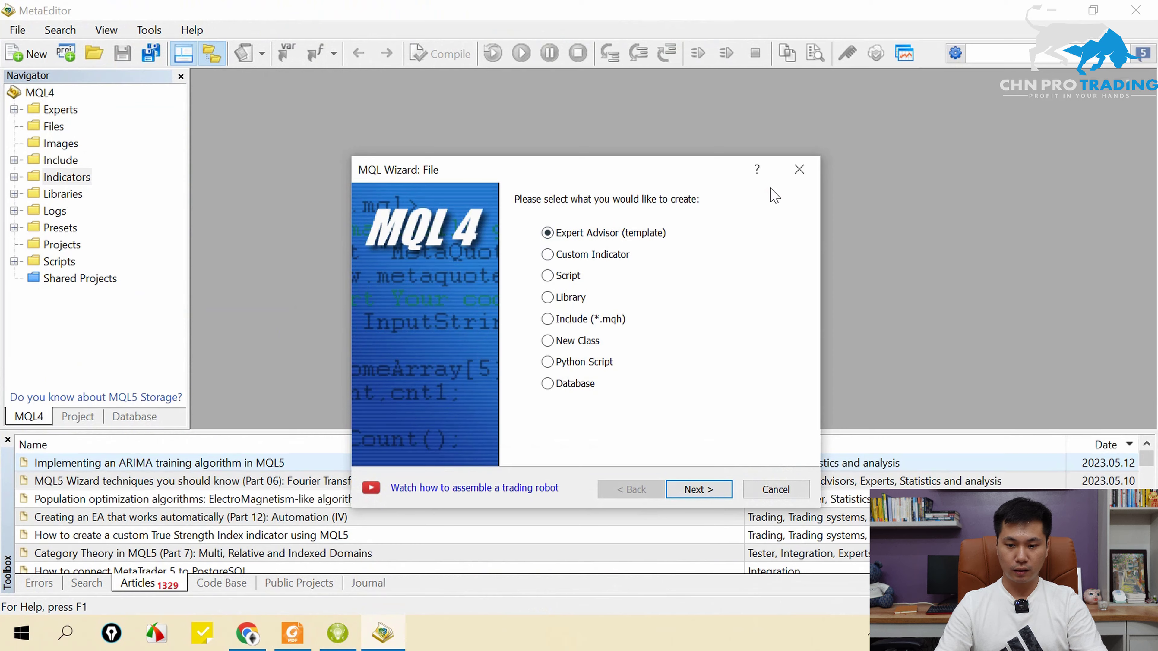
pyautogui.click(799, 169)
pyautogui.rightClick(71, 114)
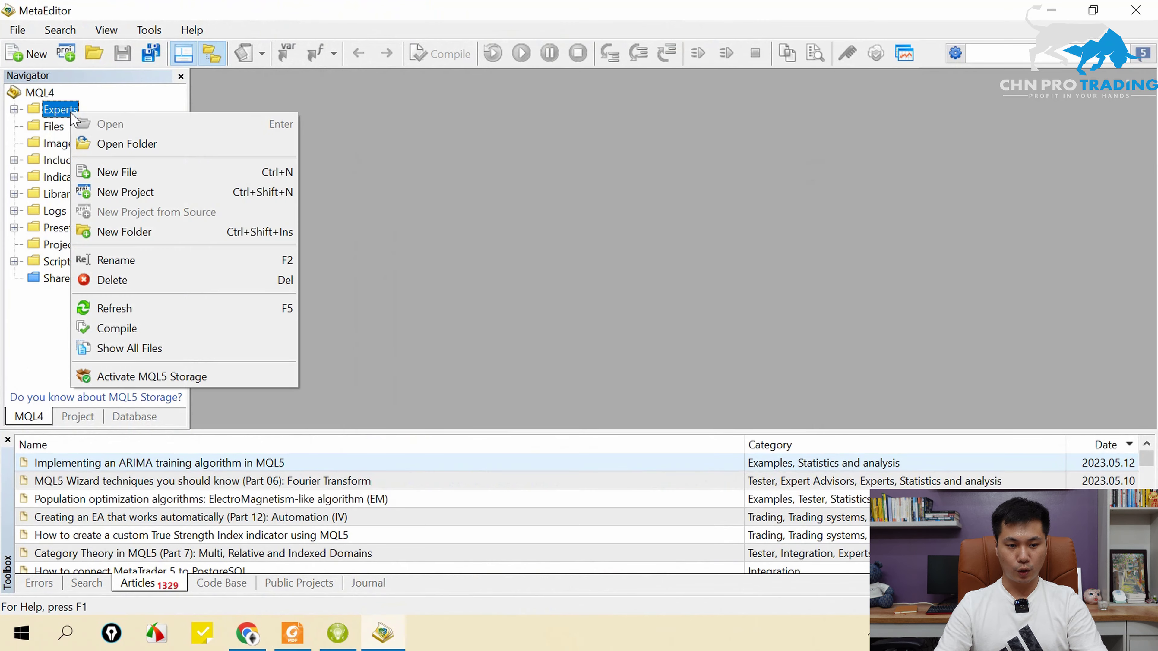
pyautogui.click(102, 145)
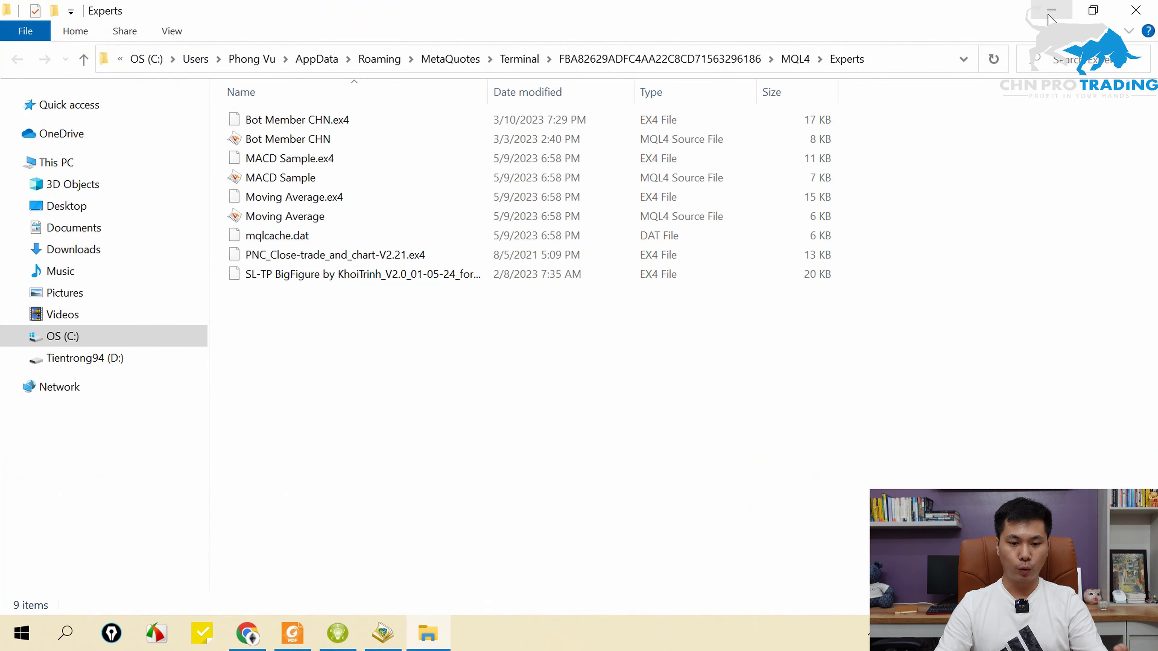
# Step: Minimize the open windows and copy the SL-TP BigFigure .ex4 file from the desktop
pyautogui.click(1050, 14)
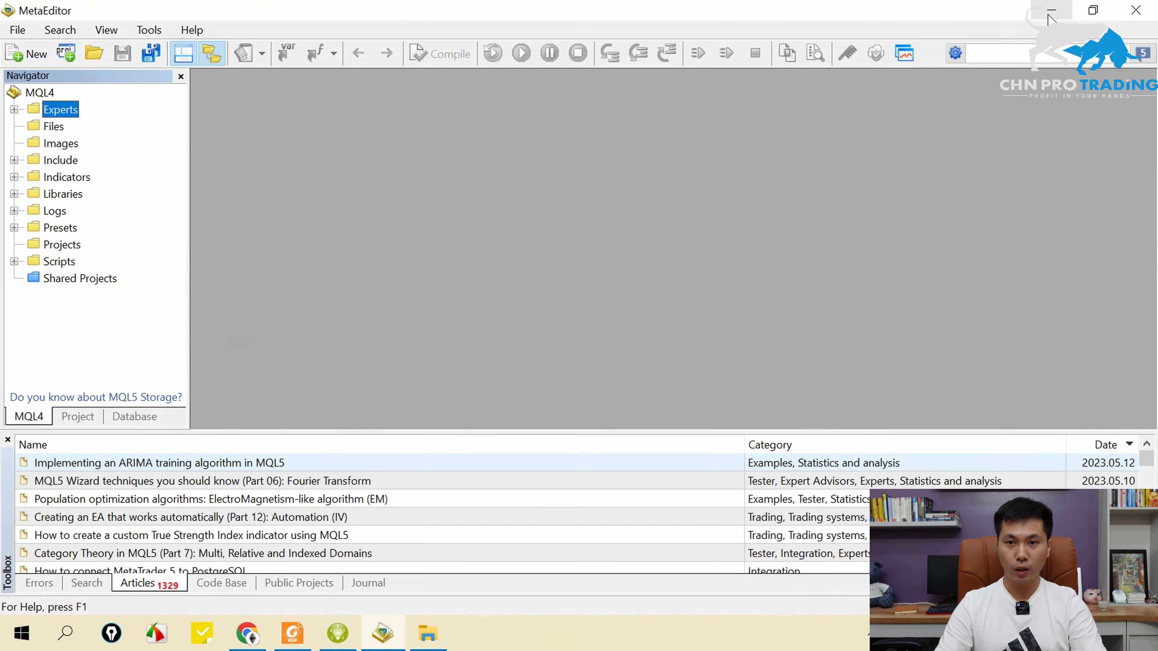
pyautogui.click(1050, 14)
pyautogui.click(1048, 16)
pyautogui.click(506, 336)
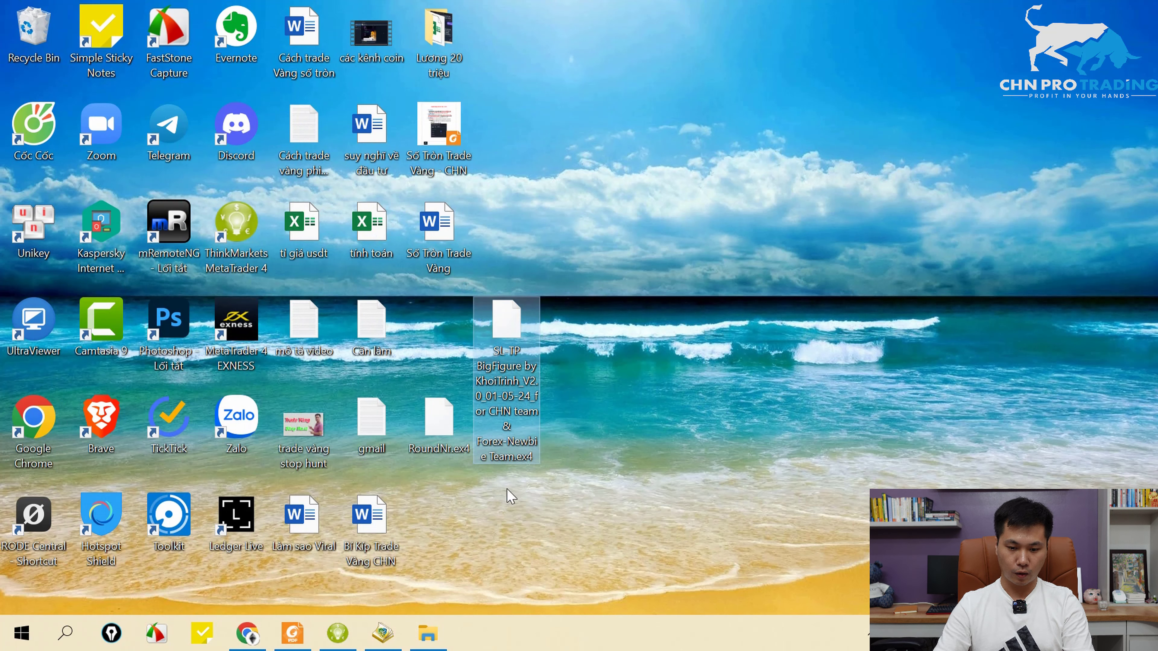
# Step: Try to paste the SL-TP BigFigure file into the Experts folder, cancel replacing the existing file, and close the folder
pyautogui.click(439, 621)
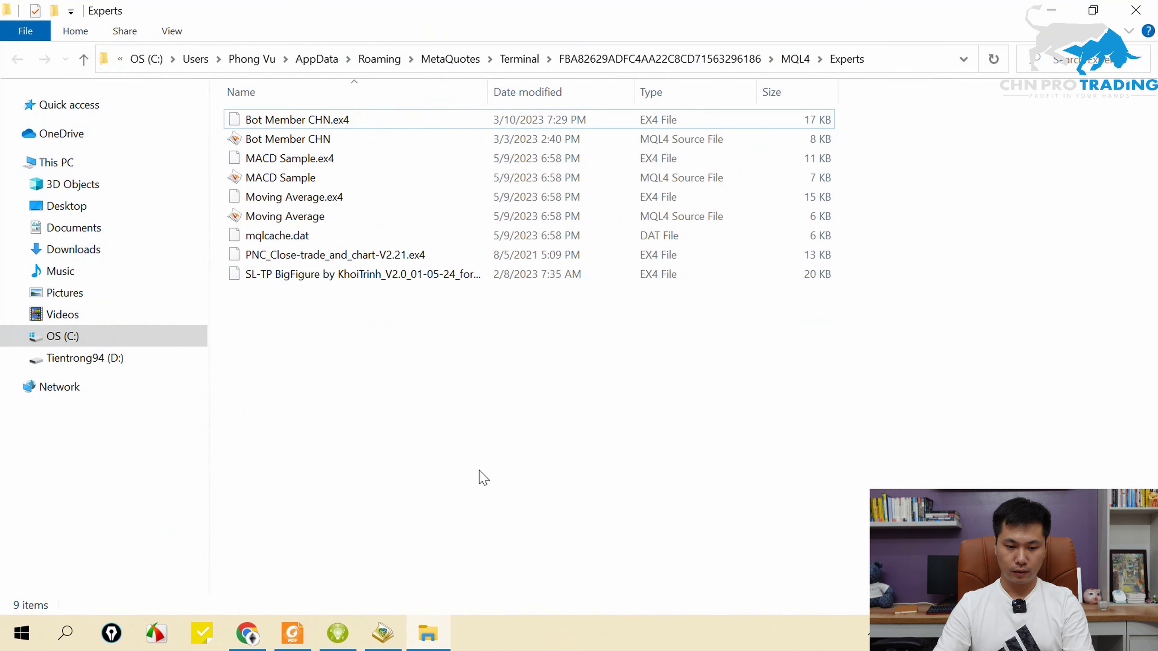
pyautogui.hotkey('ctrl', 'v')
pyautogui.click(761, 156)
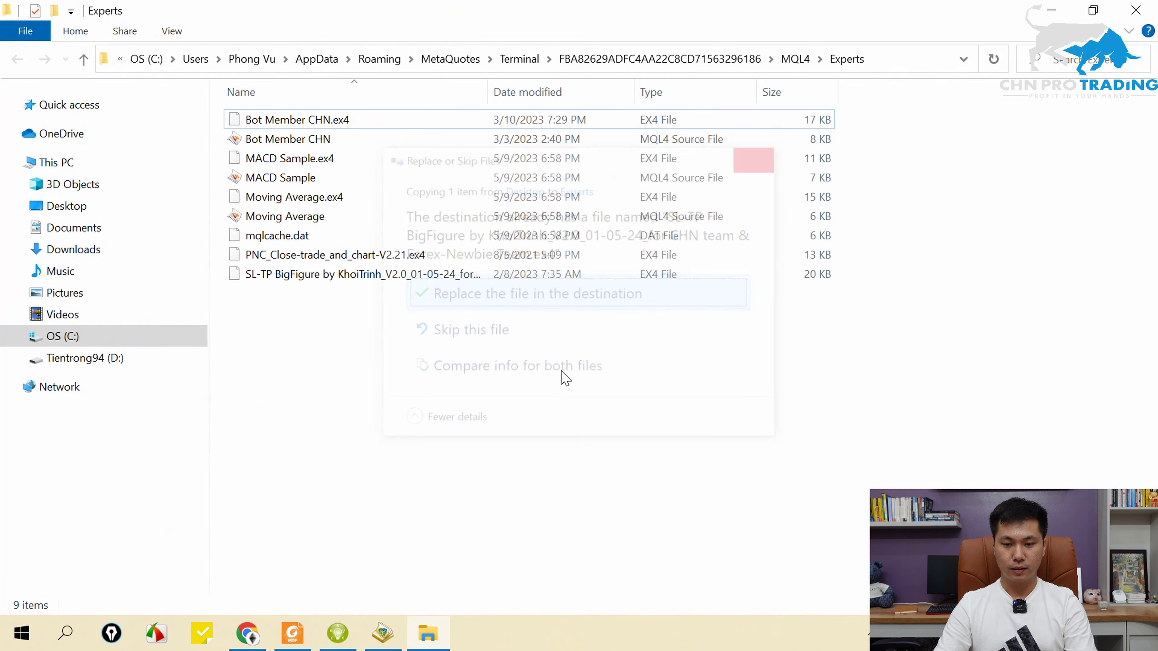
pyautogui.click(1135, 10)
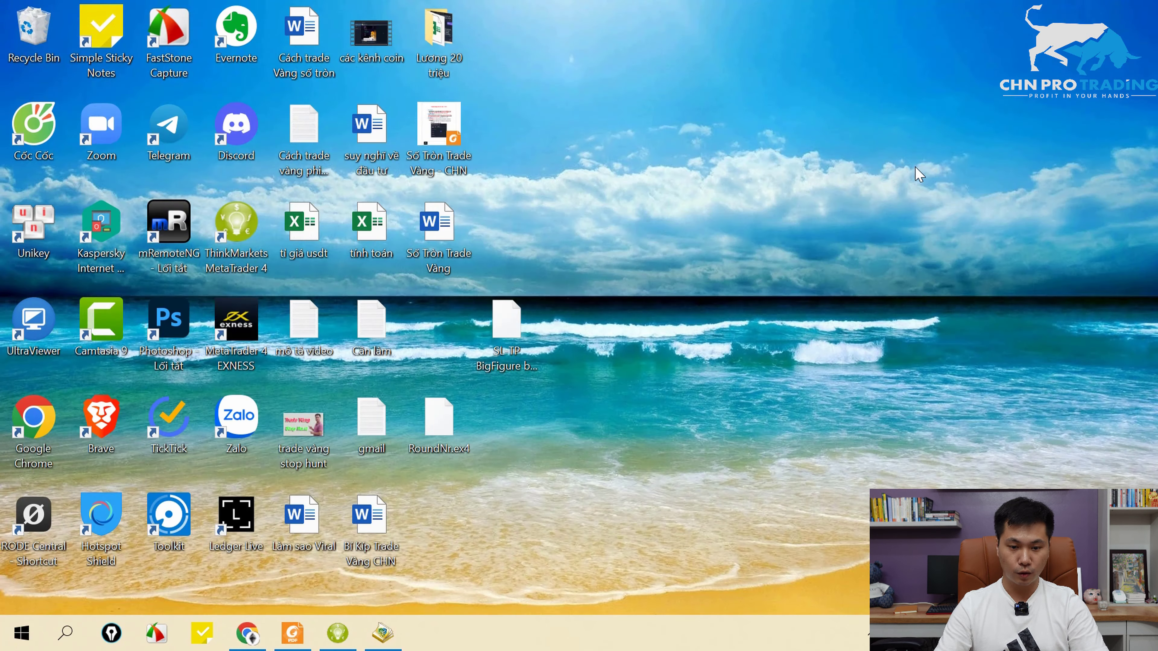
# Step: Close MetaEditor, return to MetaTrader 4, and refresh the Expert Advisors list in the Navigator
pyautogui.click(383, 633)
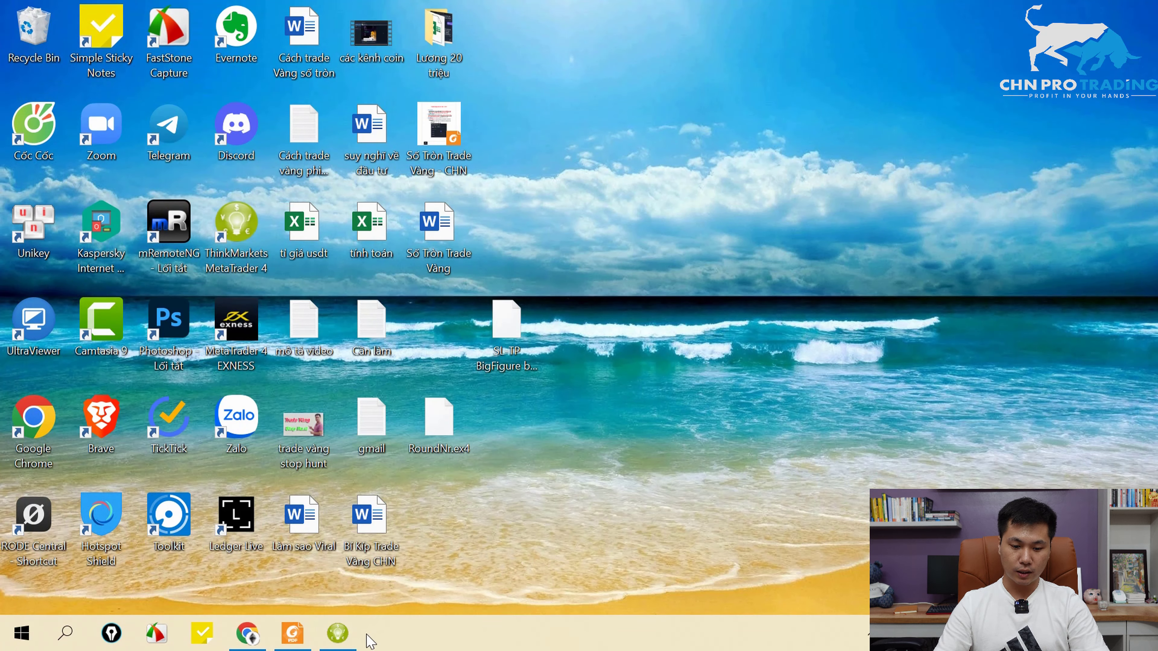
pyautogui.click(338, 633)
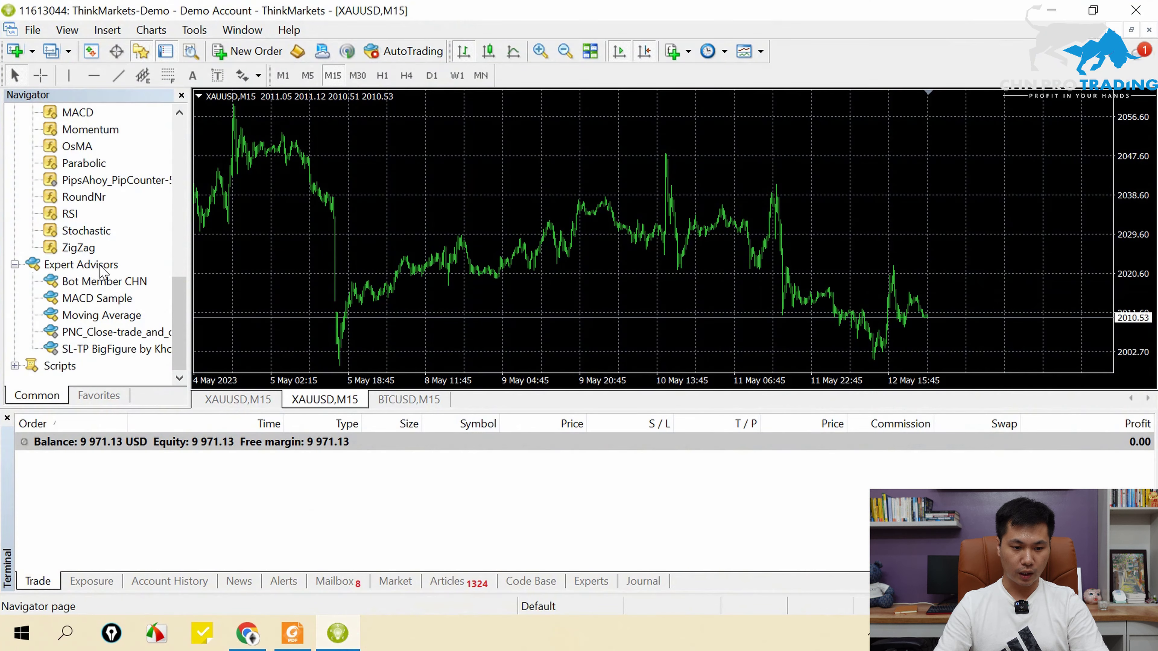
pyautogui.rightClick(75, 269)
pyautogui.click(142, 333)
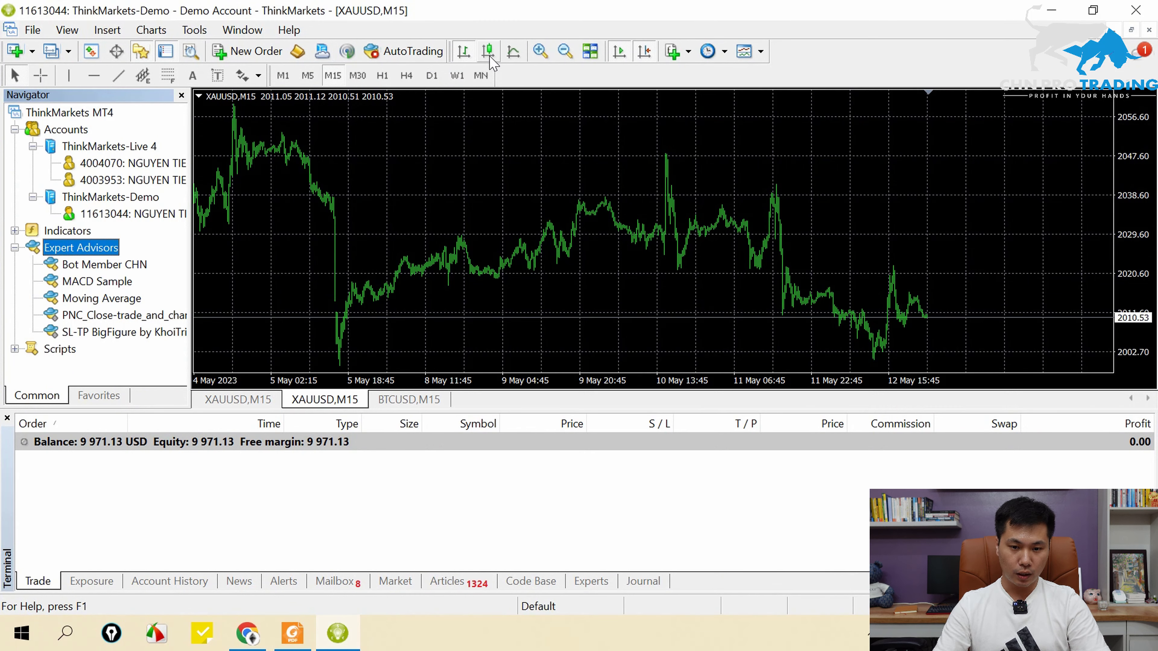
# Step: Show the XAUUSD M15 chart as enlarged candlesticks and turn off its grid
pyautogui.click(540, 51)
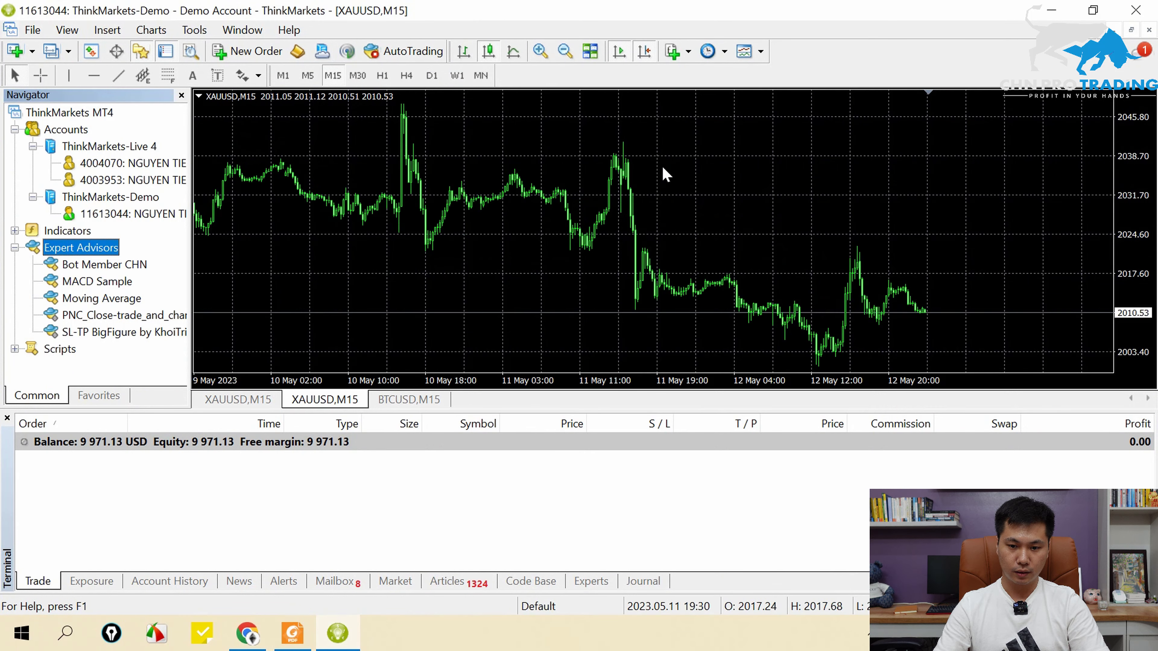
pyautogui.rightClick(703, 165)
pyautogui.click(741, 356)
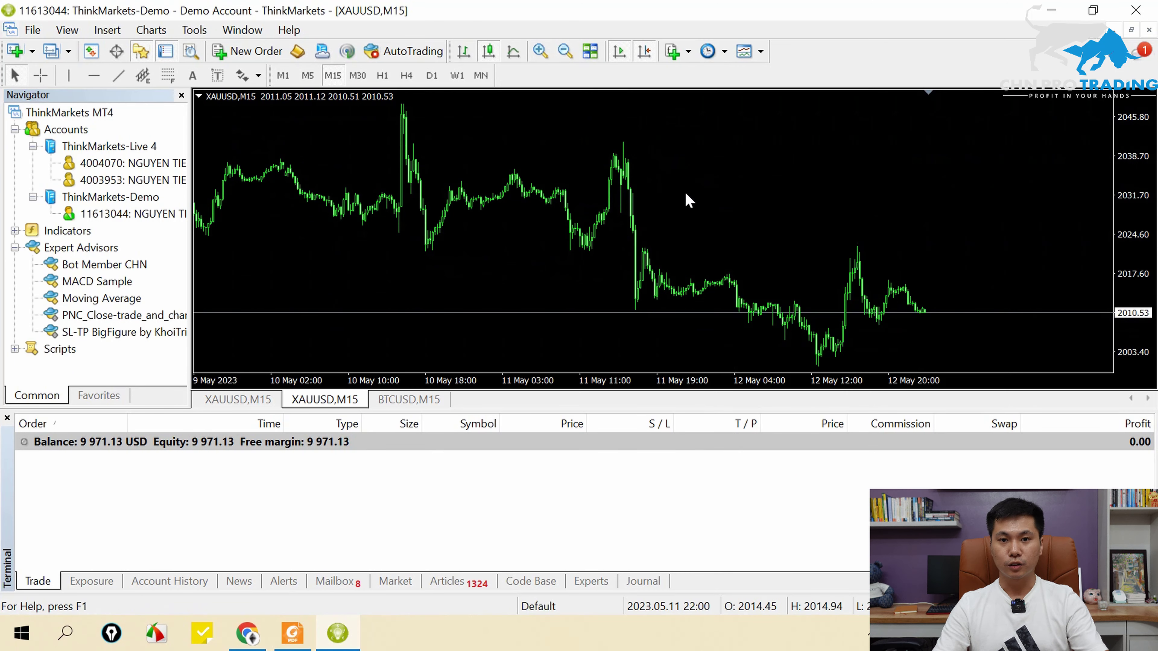
pyautogui.click(540, 50)
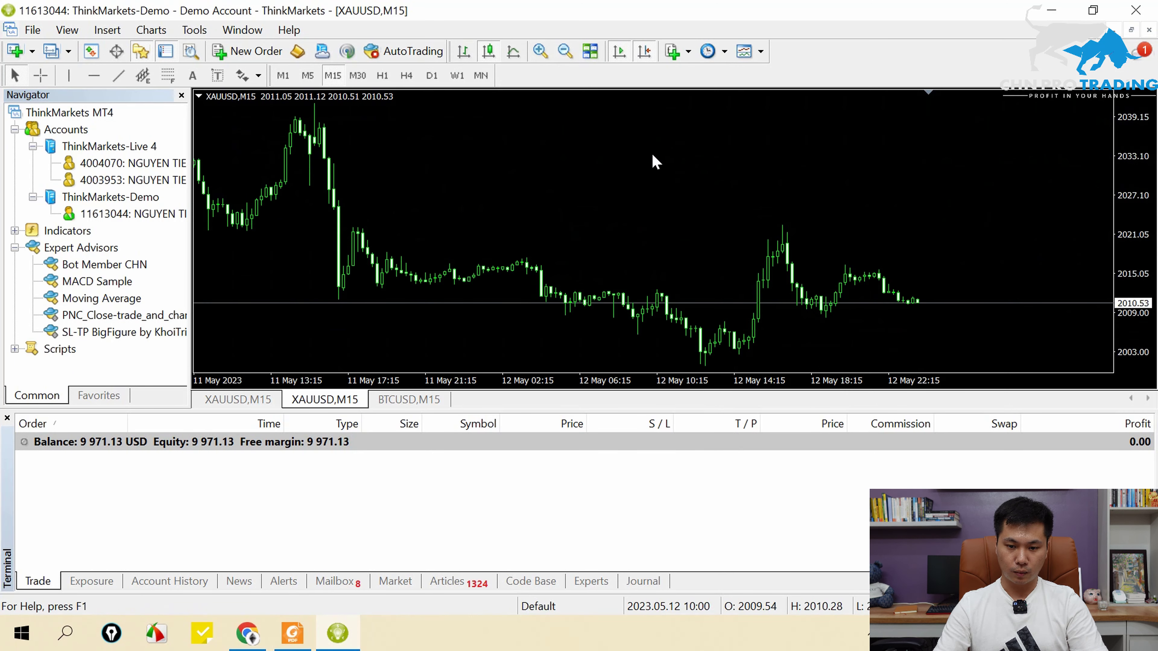
# Step: Set the XAUUSD chart colors to Red for Bar Down, Lime for Bull candle, and Red for Bear candle
pyautogui.rightClick(655, 162)
pyautogui.click(695, 503)
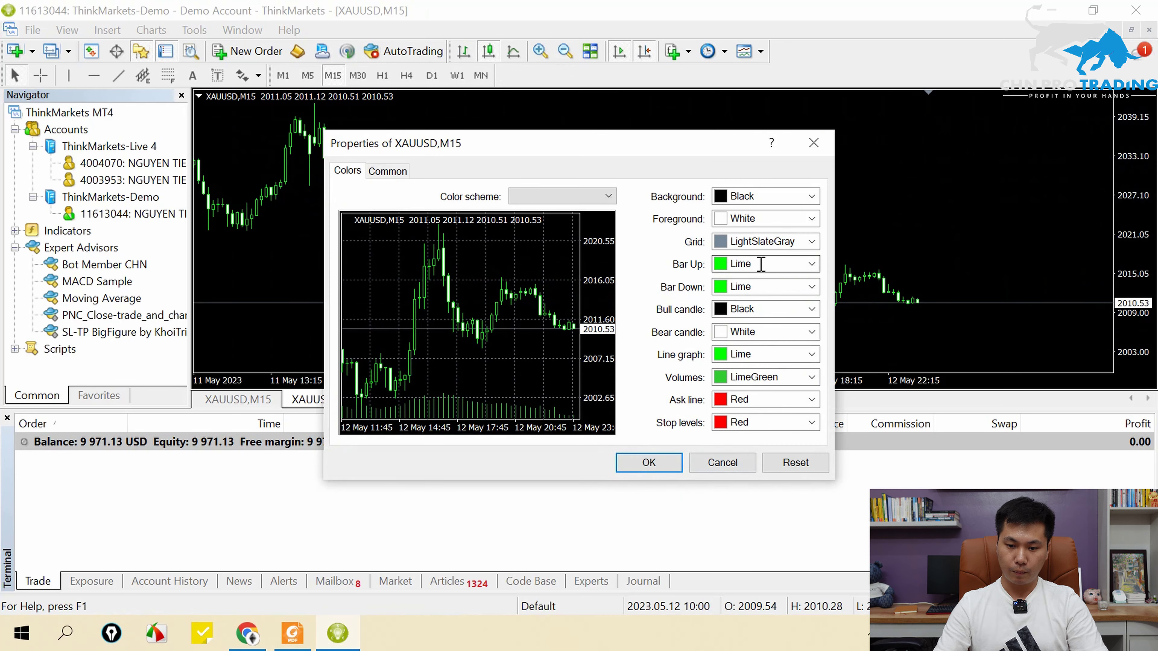
pyautogui.click(810, 287)
pyautogui.click(828, 393)
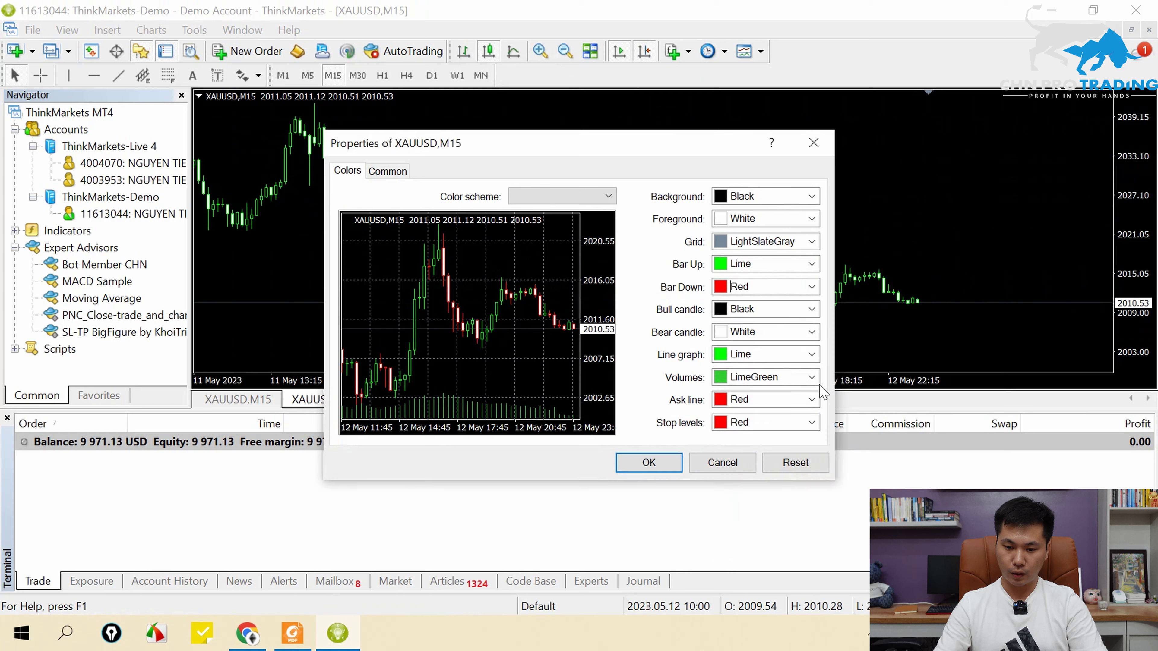
pyautogui.click(807, 308)
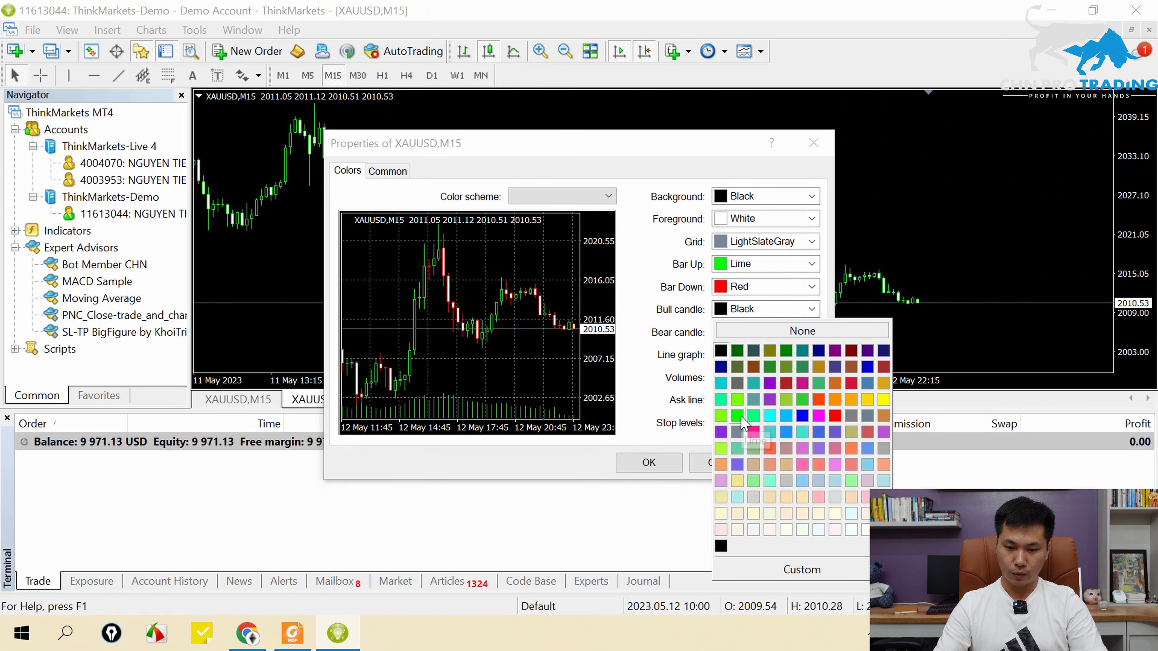
pyautogui.click(740, 419)
pyautogui.click(810, 332)
pyautogui.click(834, 438)
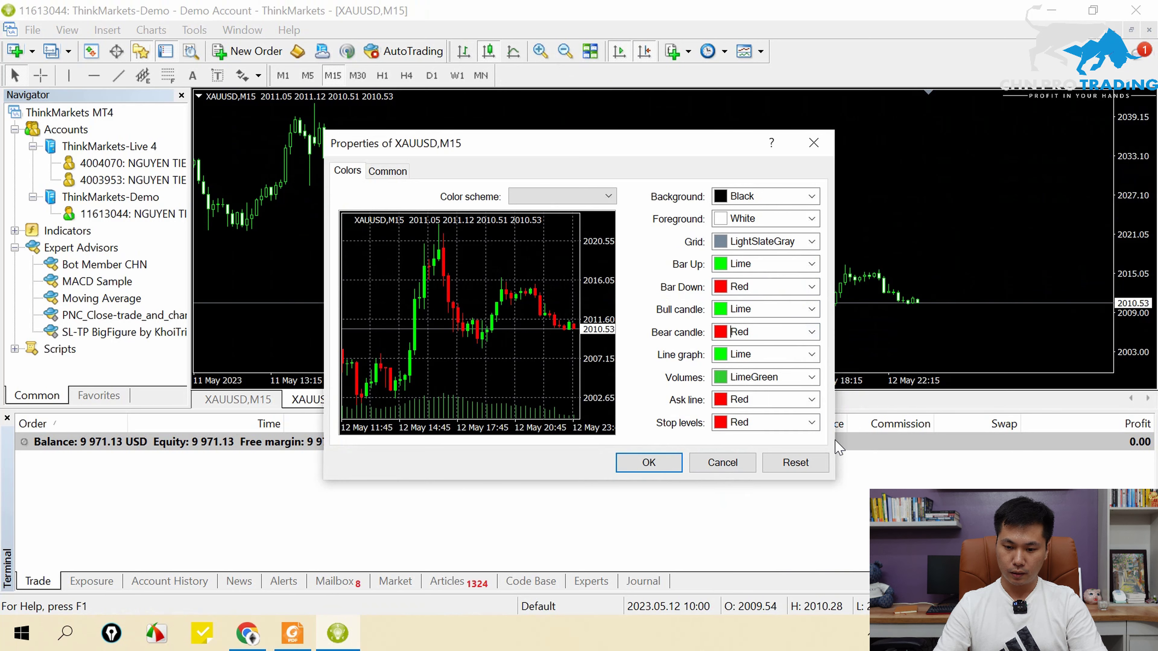
pyautogui.click(658, 469)
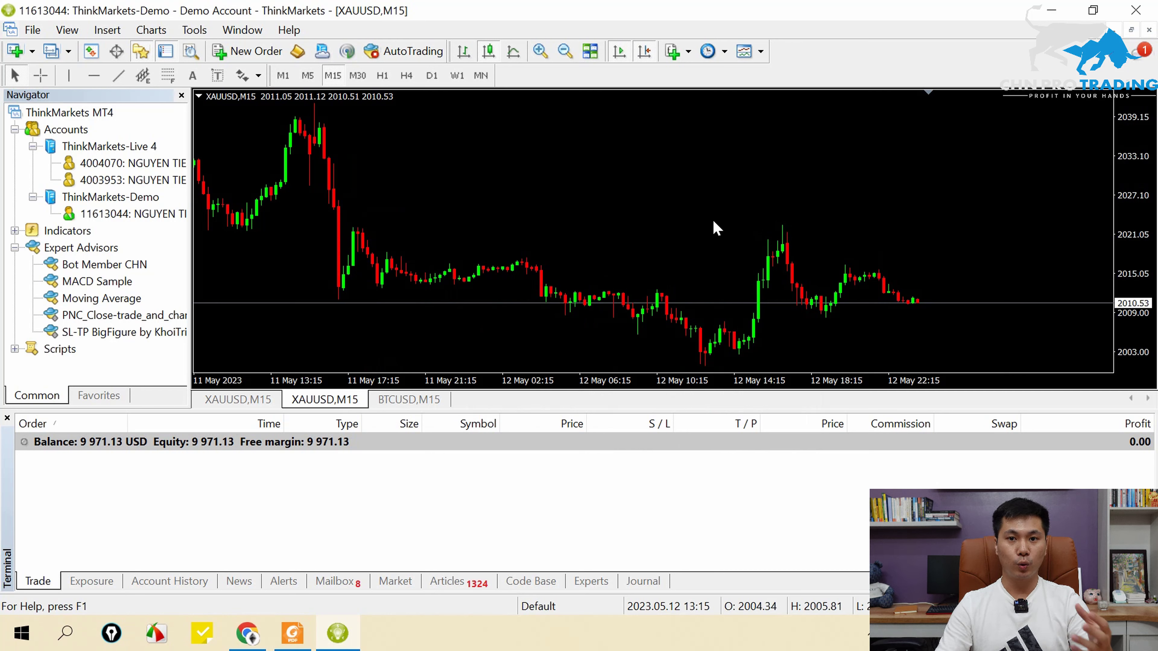
# Step: Open the RoundNr indicator's input settings and look up its recommended values in the PDF guide in Foxit Reader
pyautogui.click(16, 231)
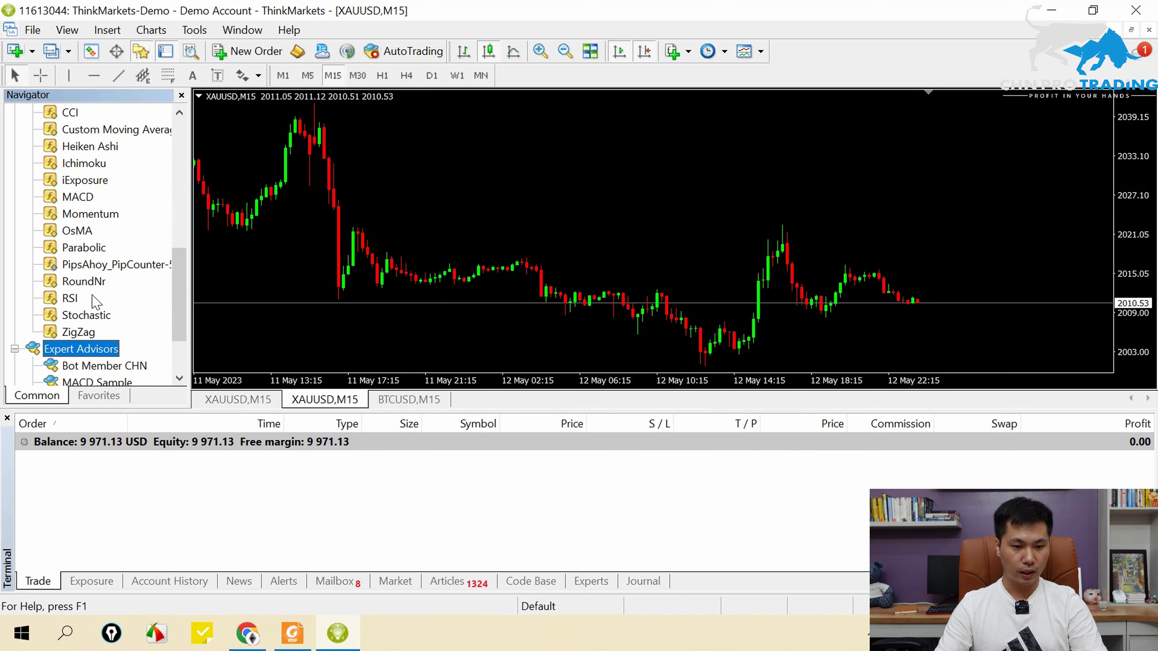
pyautogui.doubleClick(87, 281)
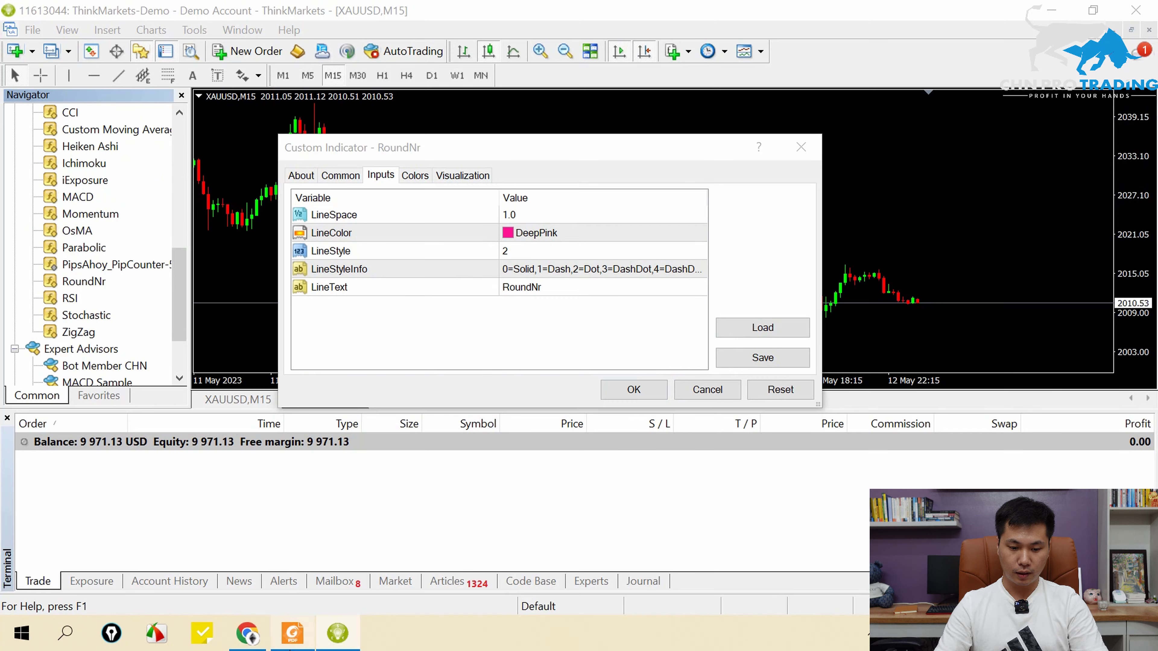
pyautogui.click(292, 633)
pyautogui.scroll(5, 711, 326)
pyautogui.scroll(15, 724, 315)
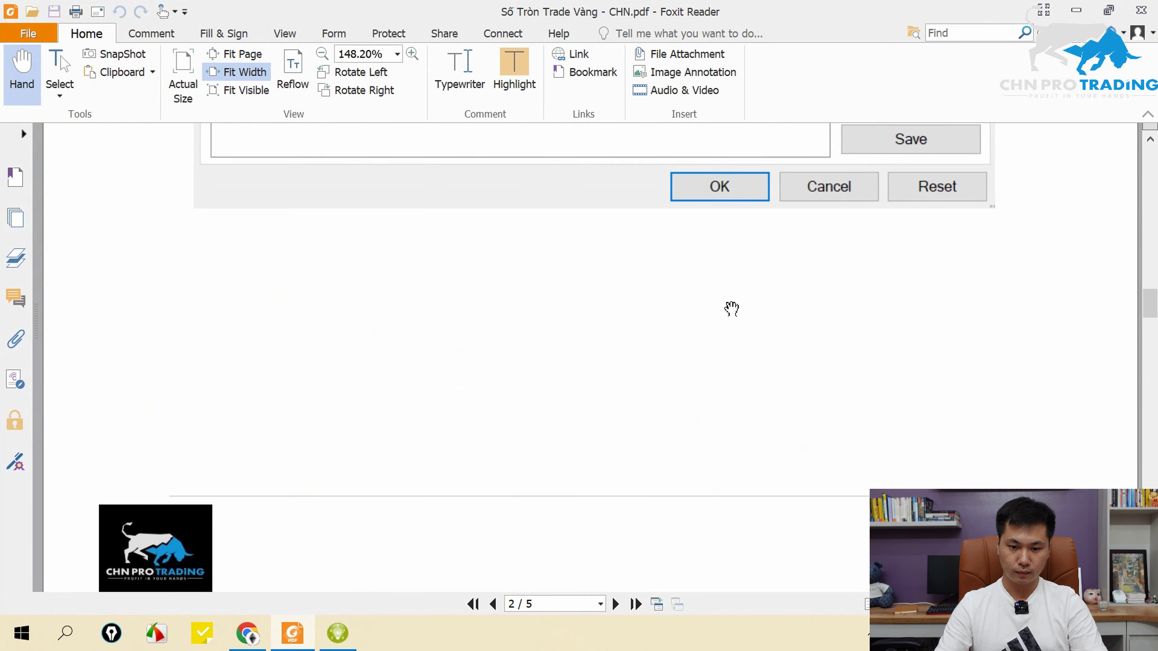
pyautogui.scroll(-2, 618, 347)
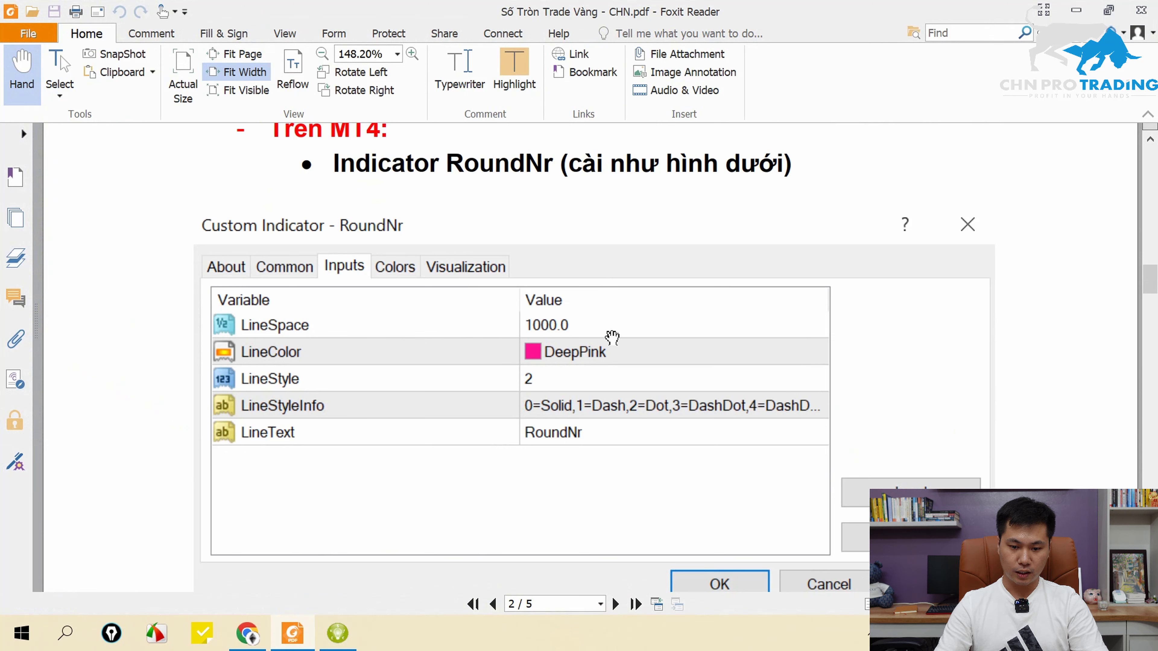
pyautogui.scroll(-1, 601, 324)
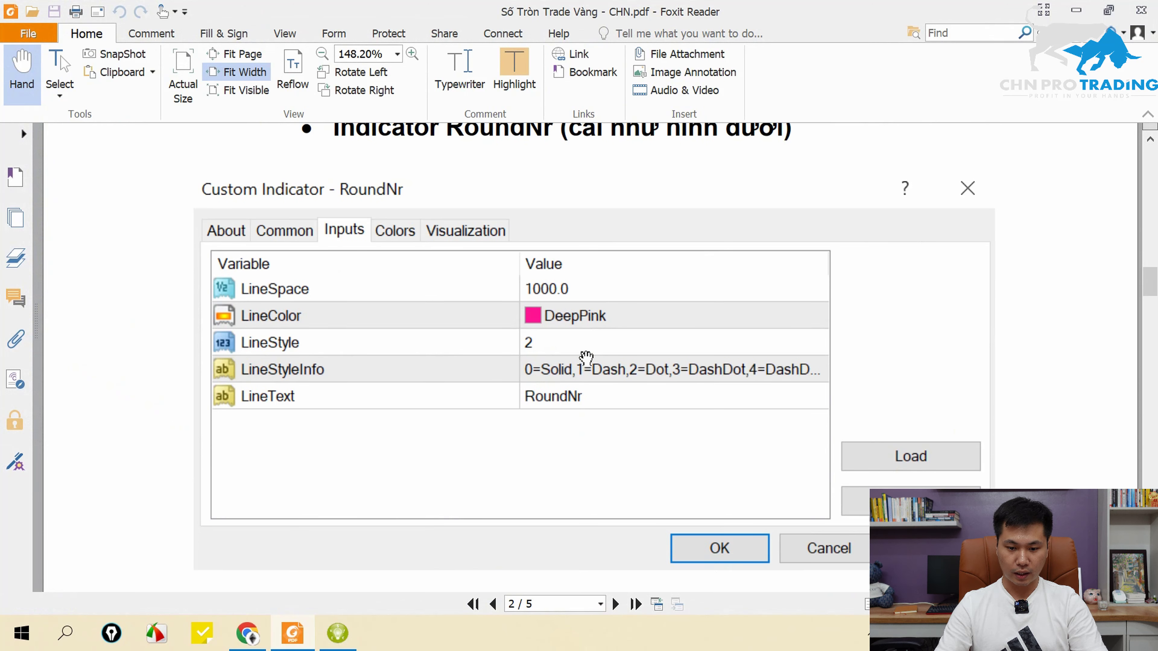
# Step: Return to MetaTrader 4, set RoundNr's LineSpace to 1000, and apply the indicator to the XAUUSD chart
pyautogui.click(339, 634)
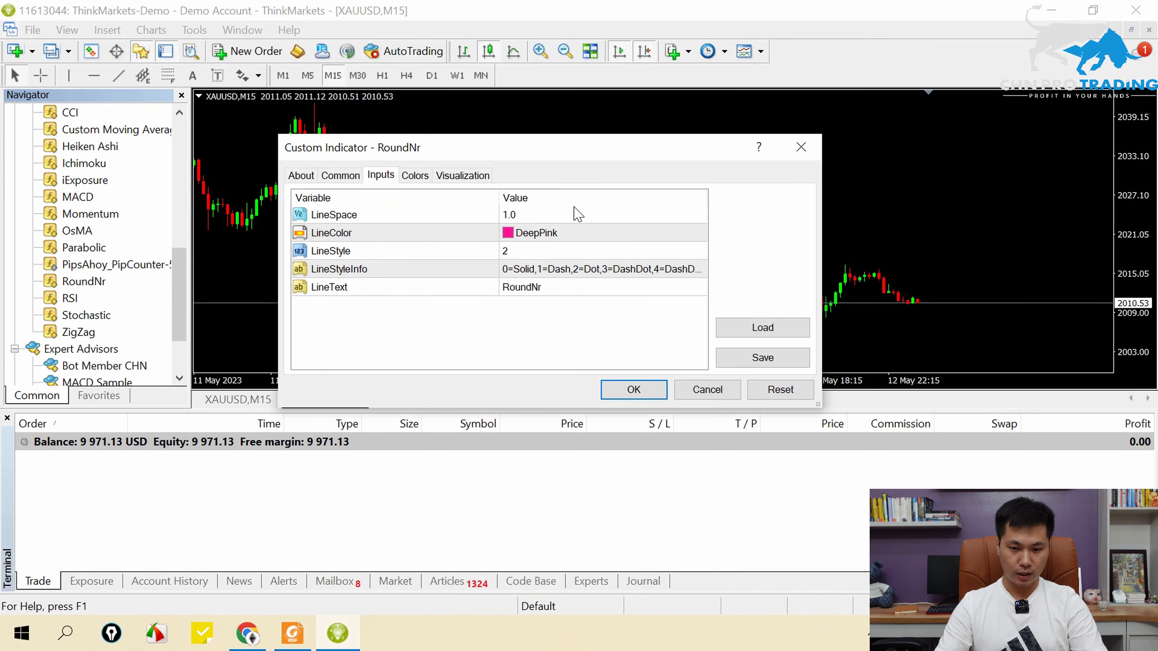
pyautogui.doubleClick(562, 210)
pyautogui.write('1000')
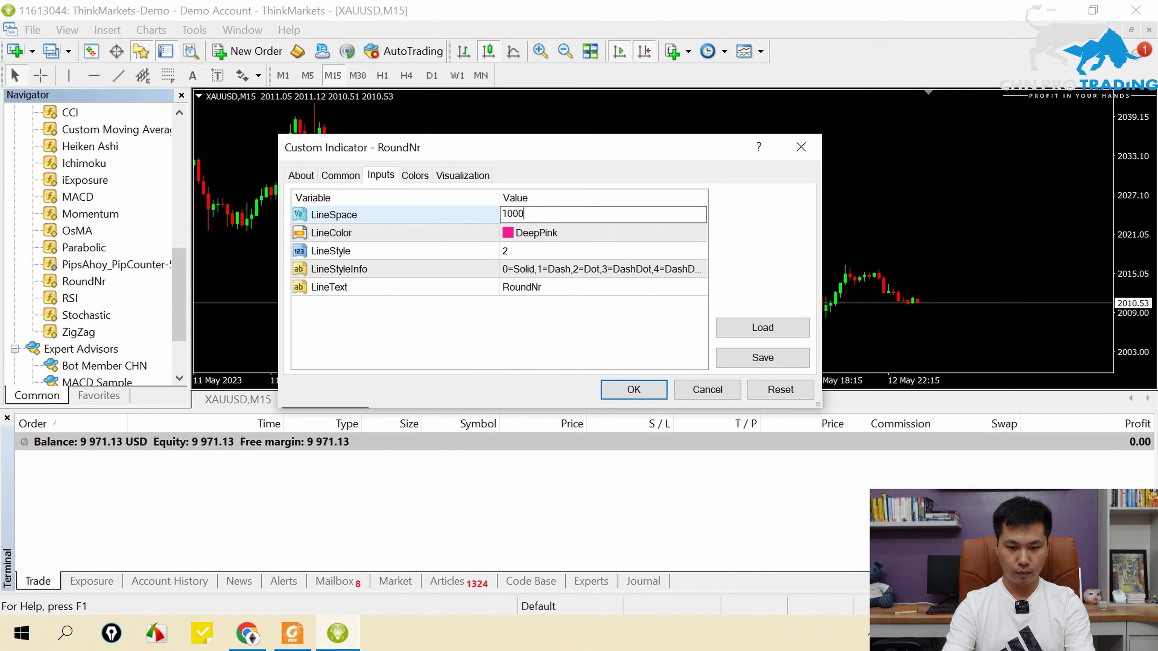
pyautogui.click(603, 324)
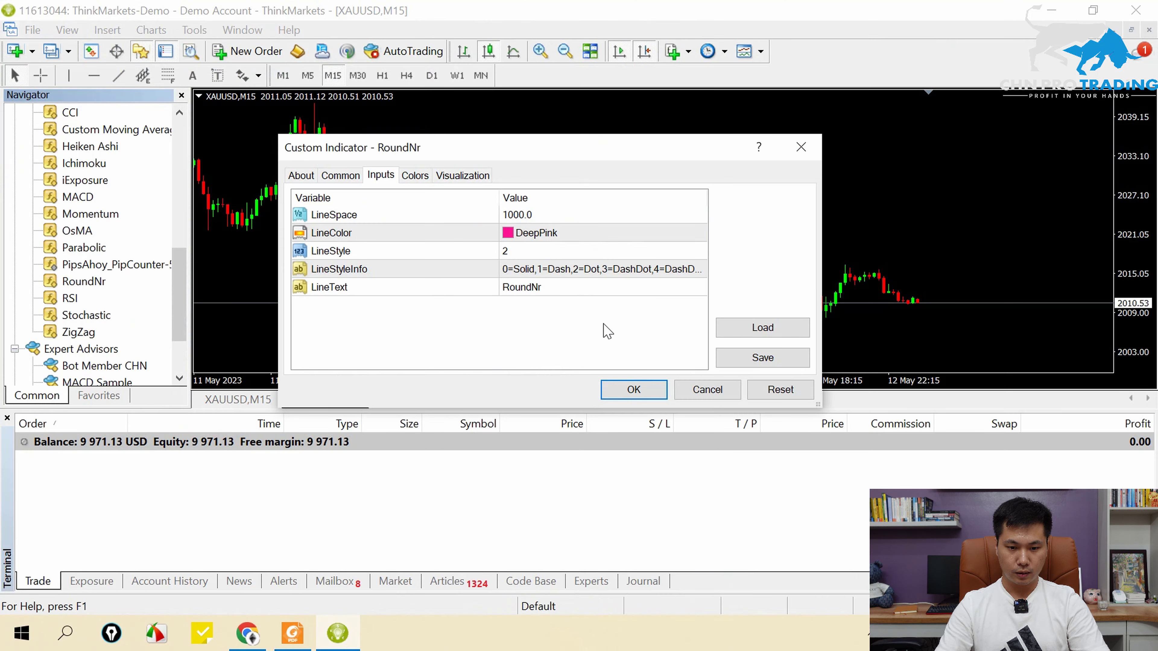
pyautogui.click(633, 391)
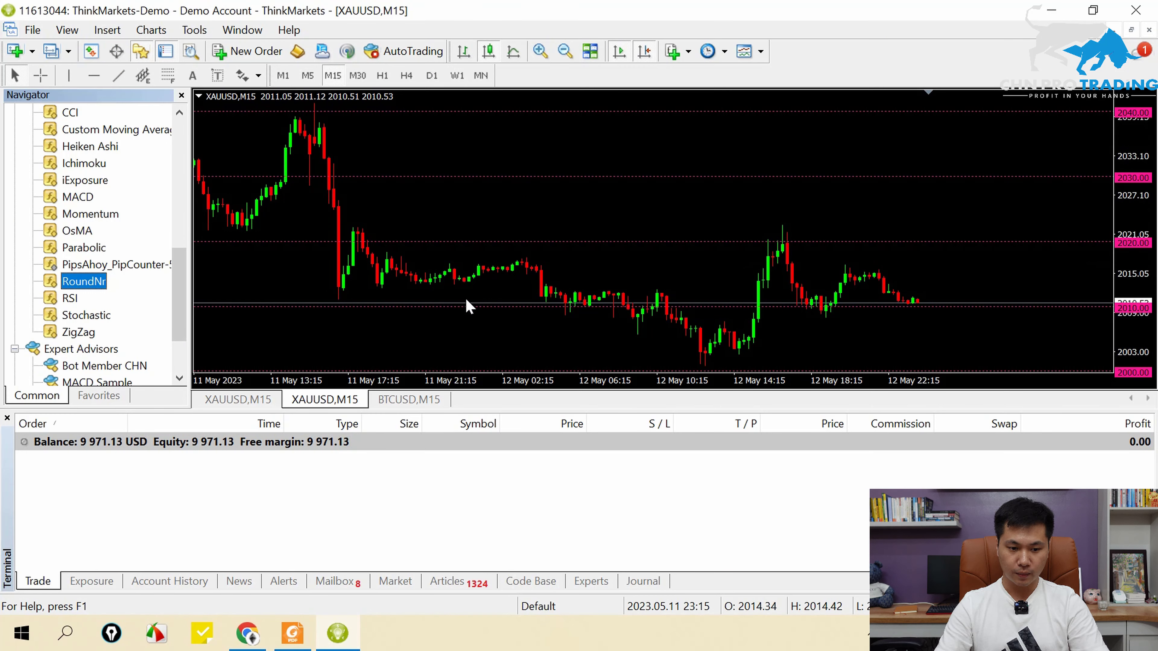
# Step: Attach the SL-TP BigFigure expert advisor to the XAUUSD chart, check its common permissions, and show its input settings
pyautogui.scroll(7, 181, 283)
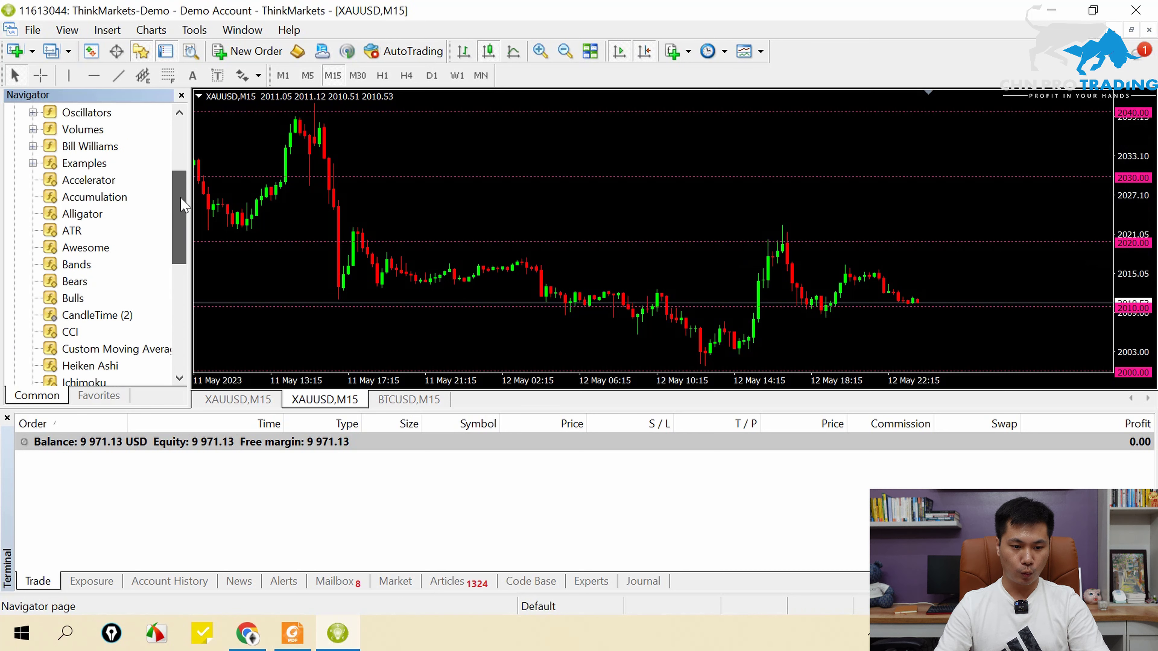
pyautogui.click(15, 195)
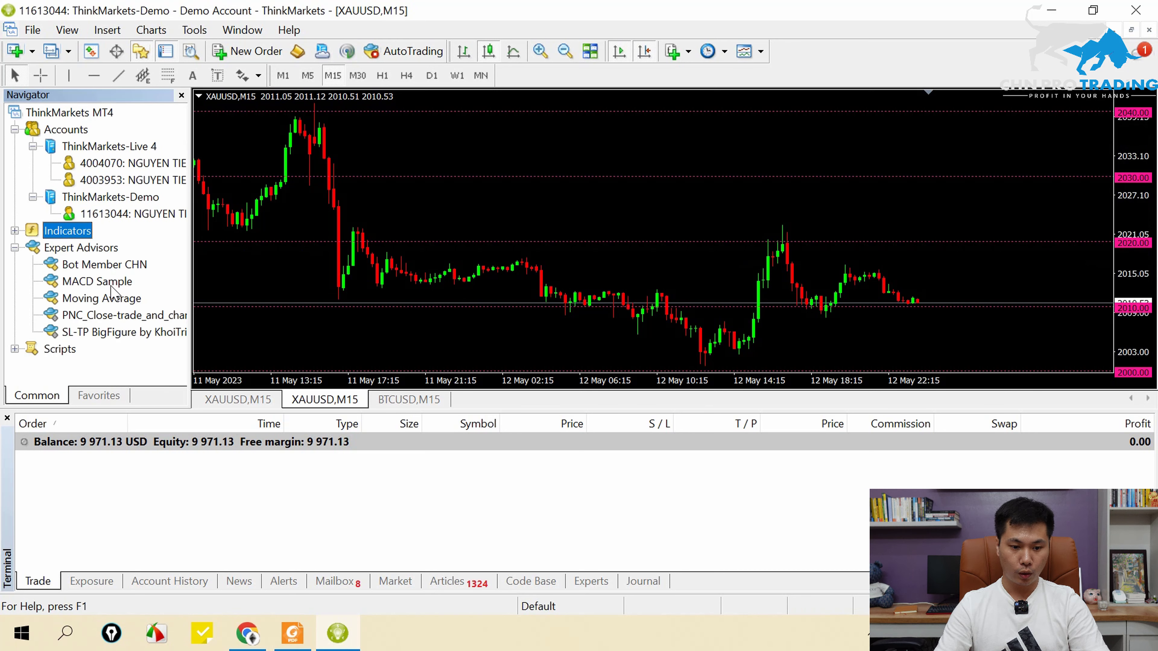
pyautogui.doubleClick(96, 333)
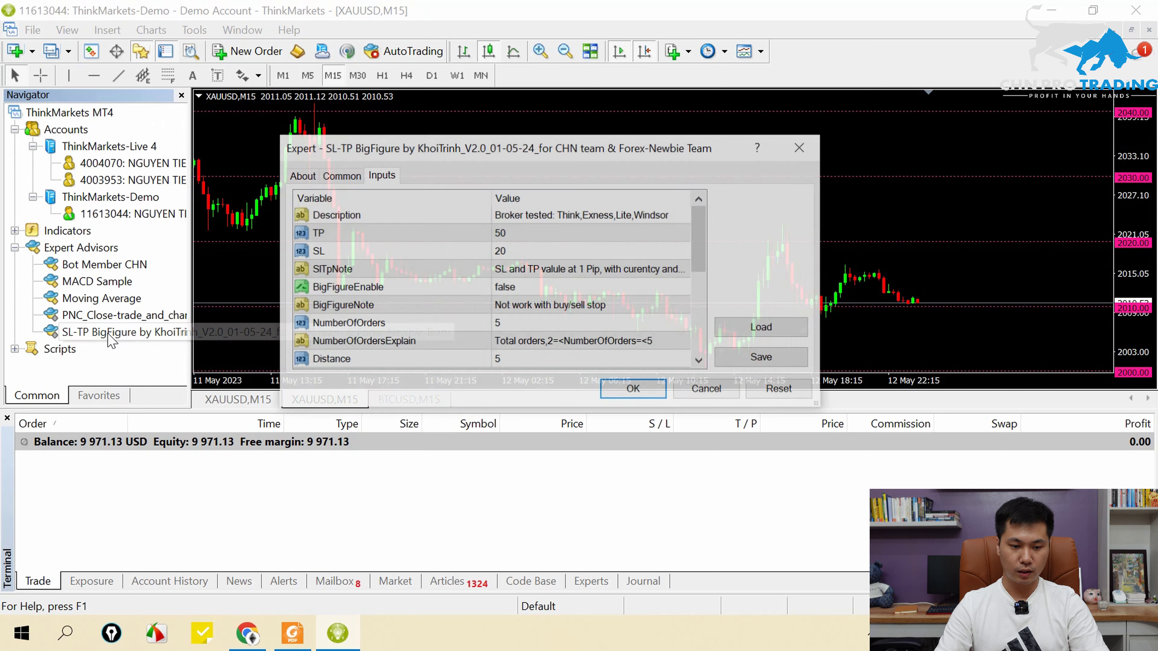
pyautogui.click(349, 179)
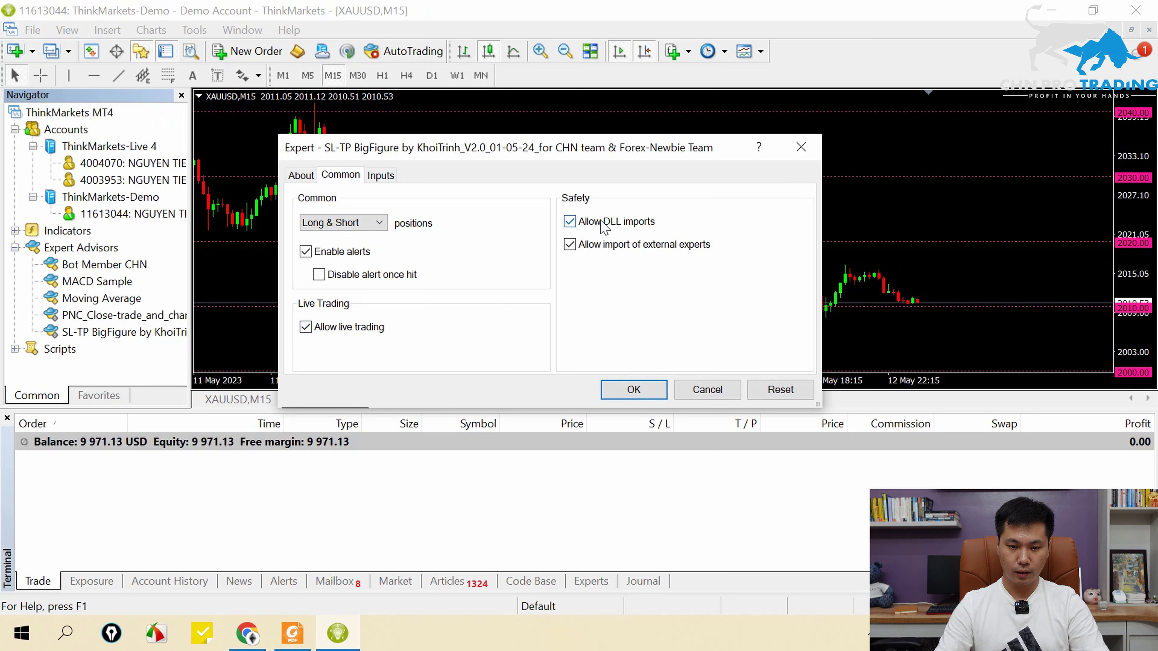
pyautogui.click(387, 176)
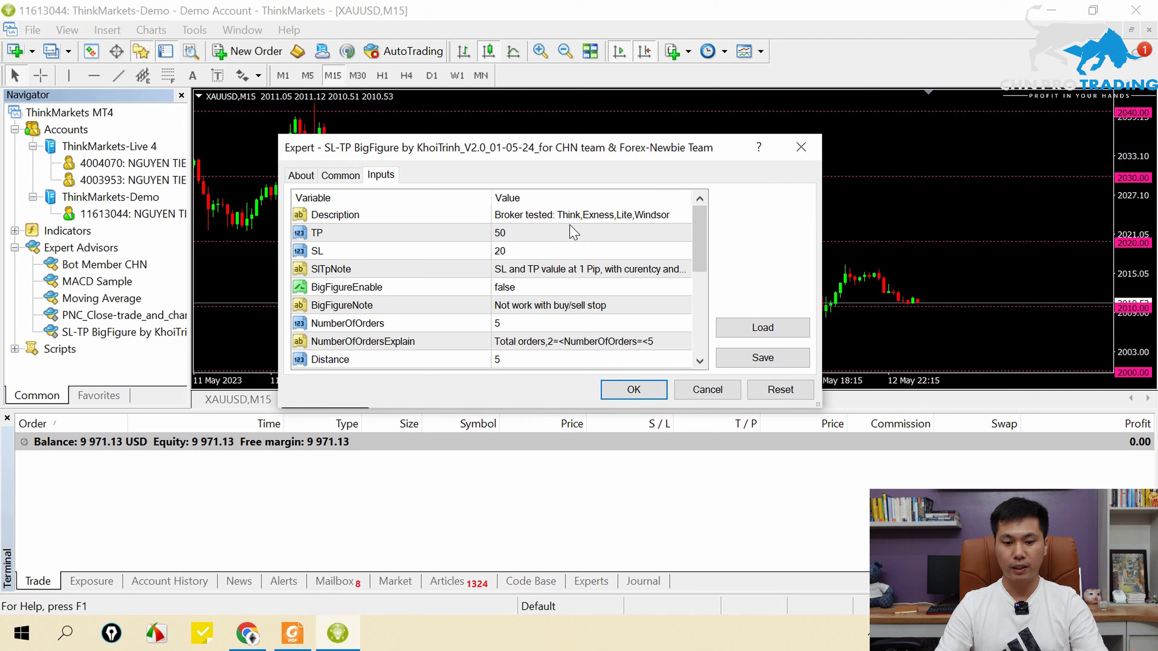
# Step: Switch to the PDF guide in Foxit Reader and look up the recommended input values for the BigFigure bot
pyautogui.click(292, 633)
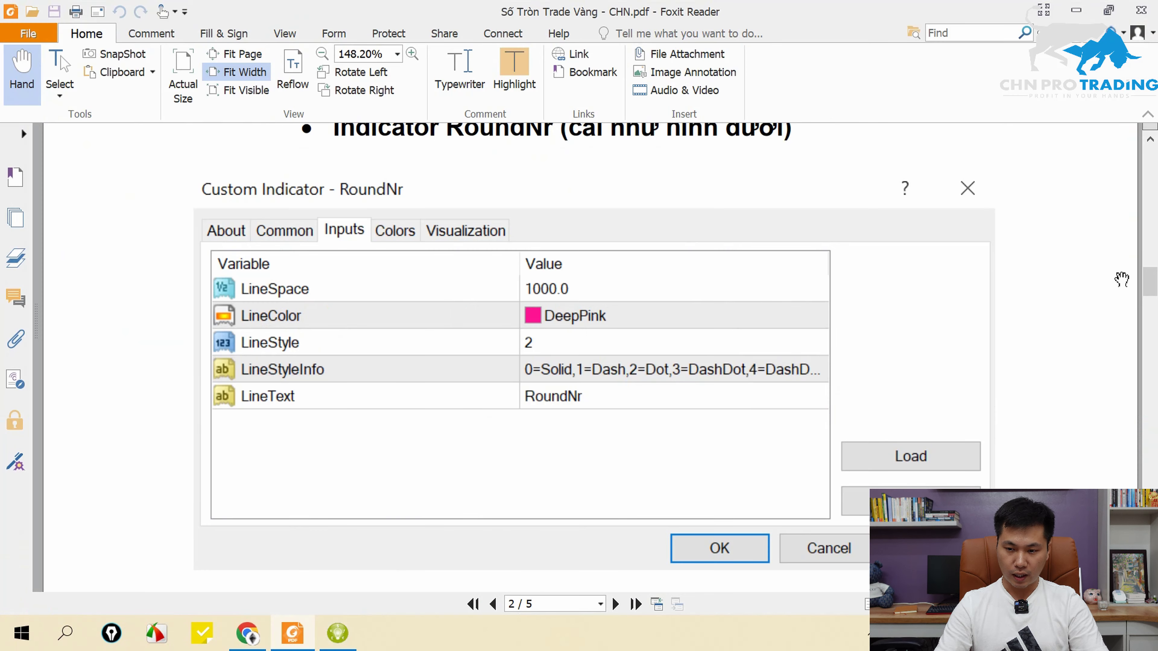
pyautogui.scroll(-2, 1149, 292)
pyautogui.moveTo(1149, 291); pyautogui.dragTo(1153, 429)
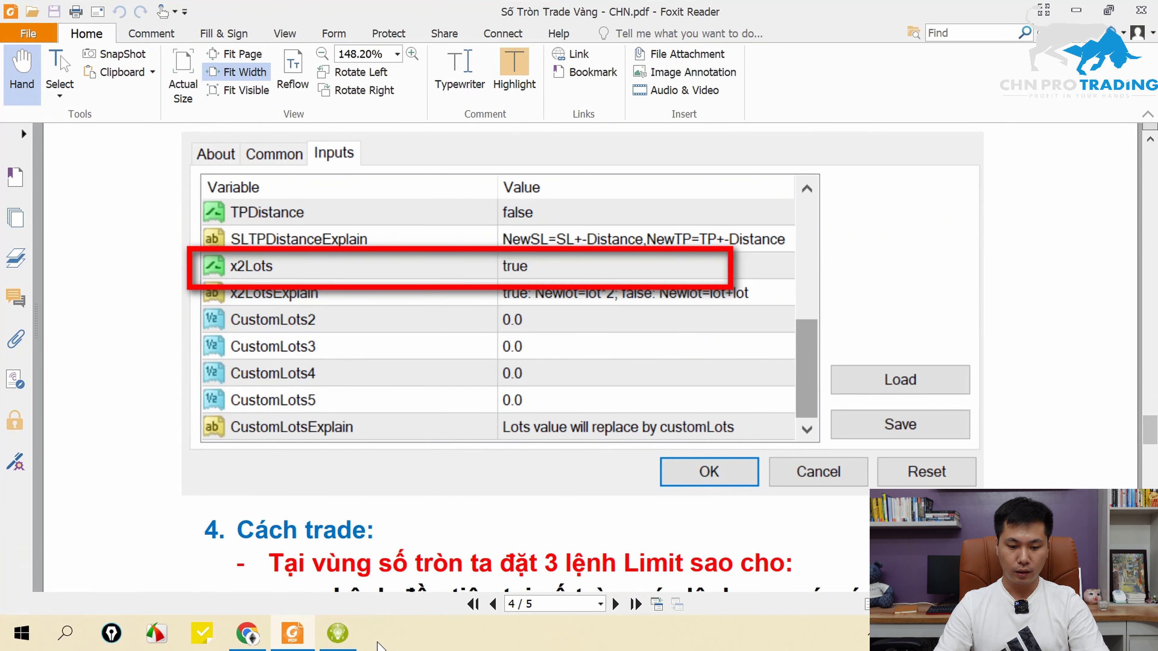
# Step: Return to MetaTrader 4 and set the BigFigure expert's TP to 10 and SL to 30
pyautogui.click(338, 633)
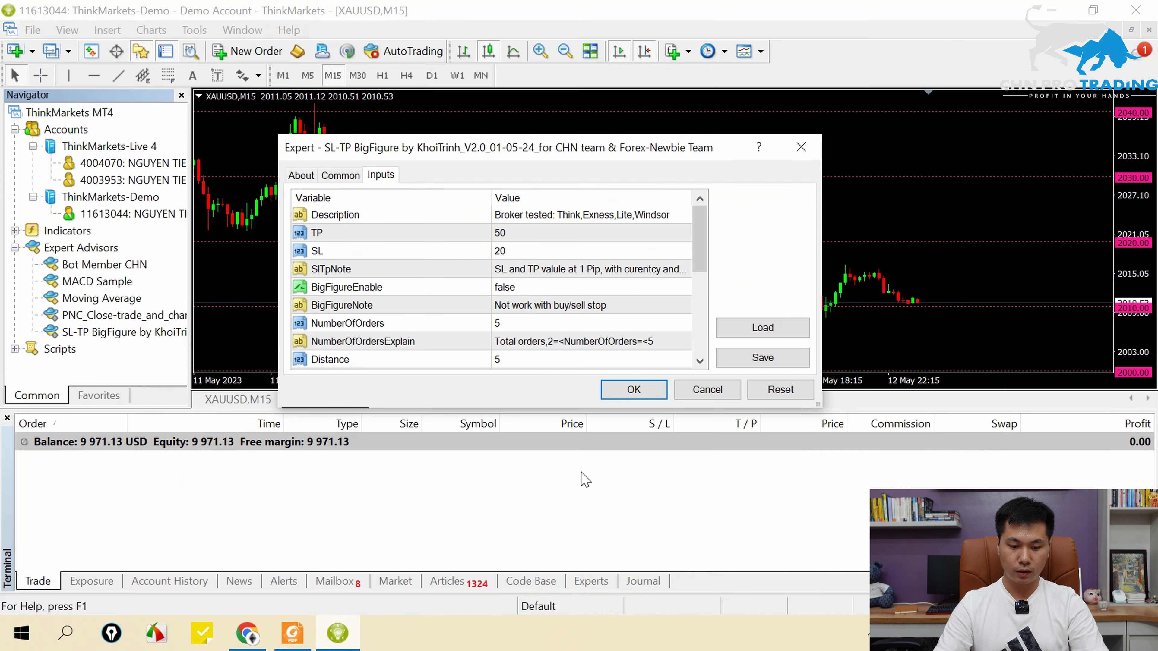
pyautogui.doubleClick(529, 232)
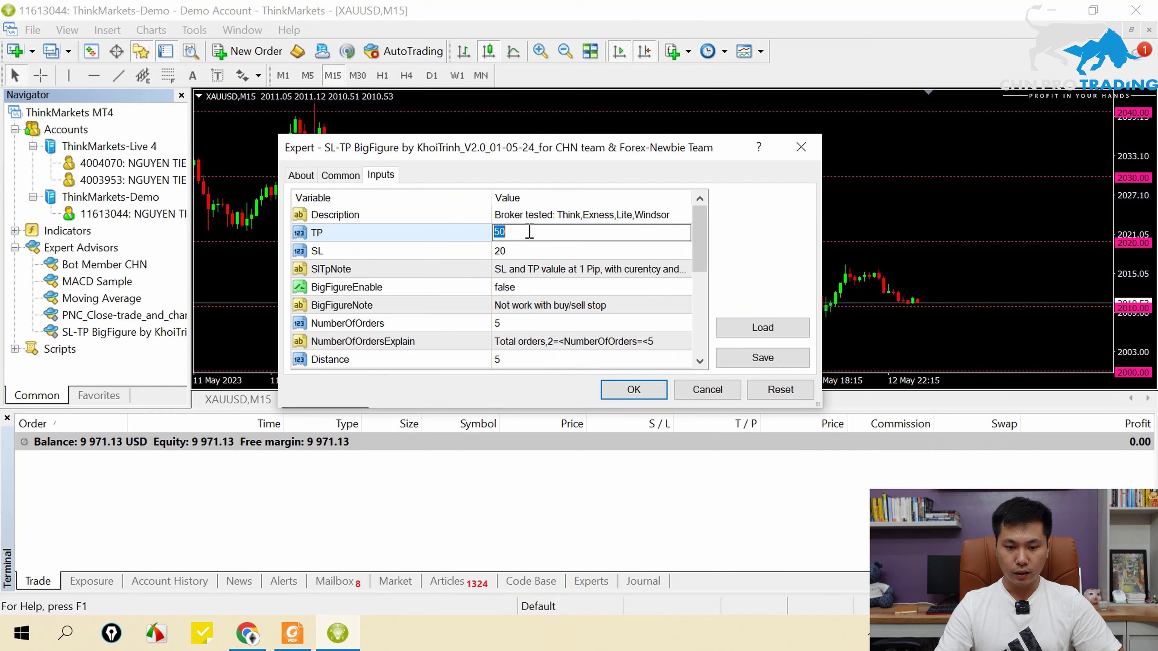
pyautogui.write('10')
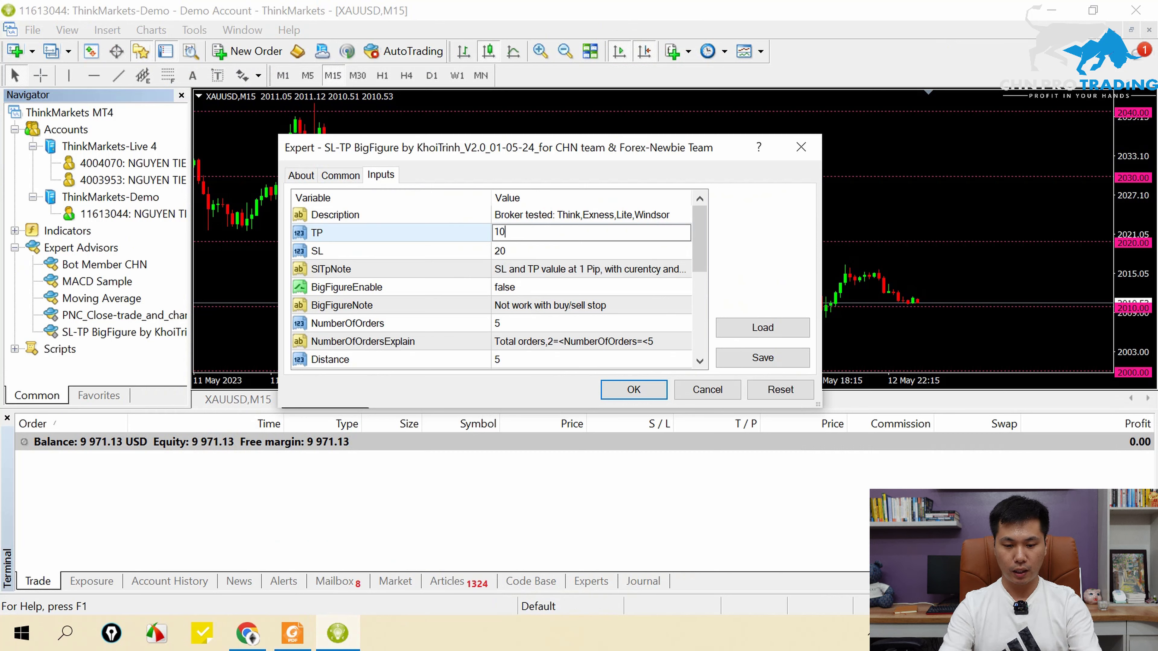
pyautogui.click(521, 254)
pyautogui.doubleClick(519, 252)
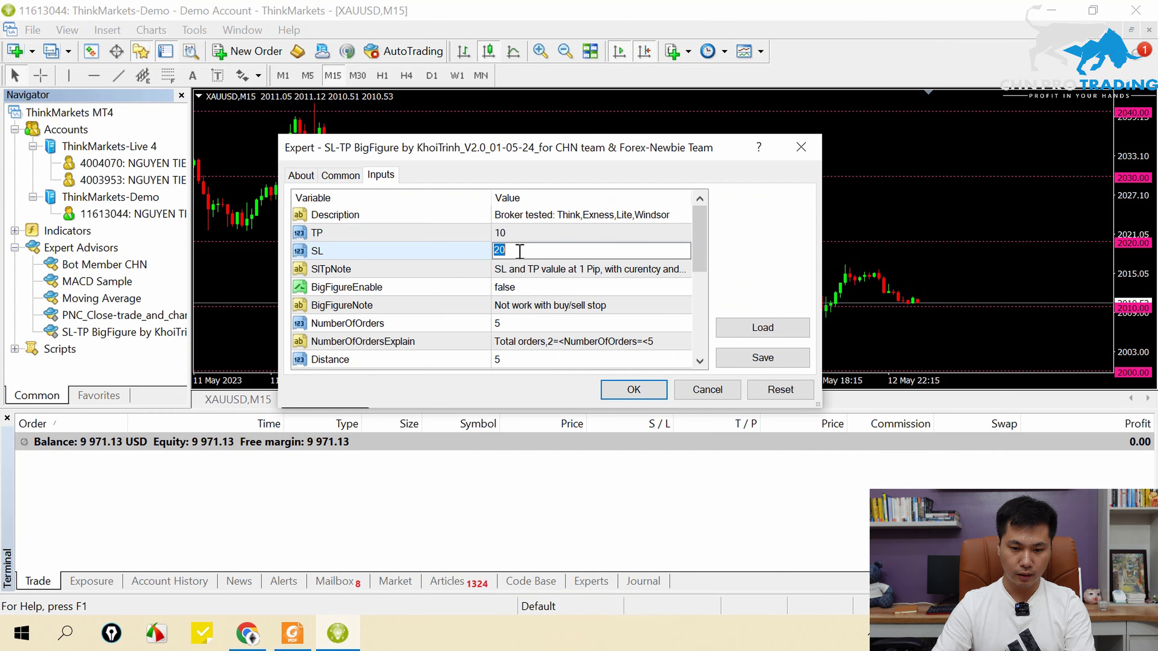
pyautogui.write('30')
pyautogui.click(438, 253)
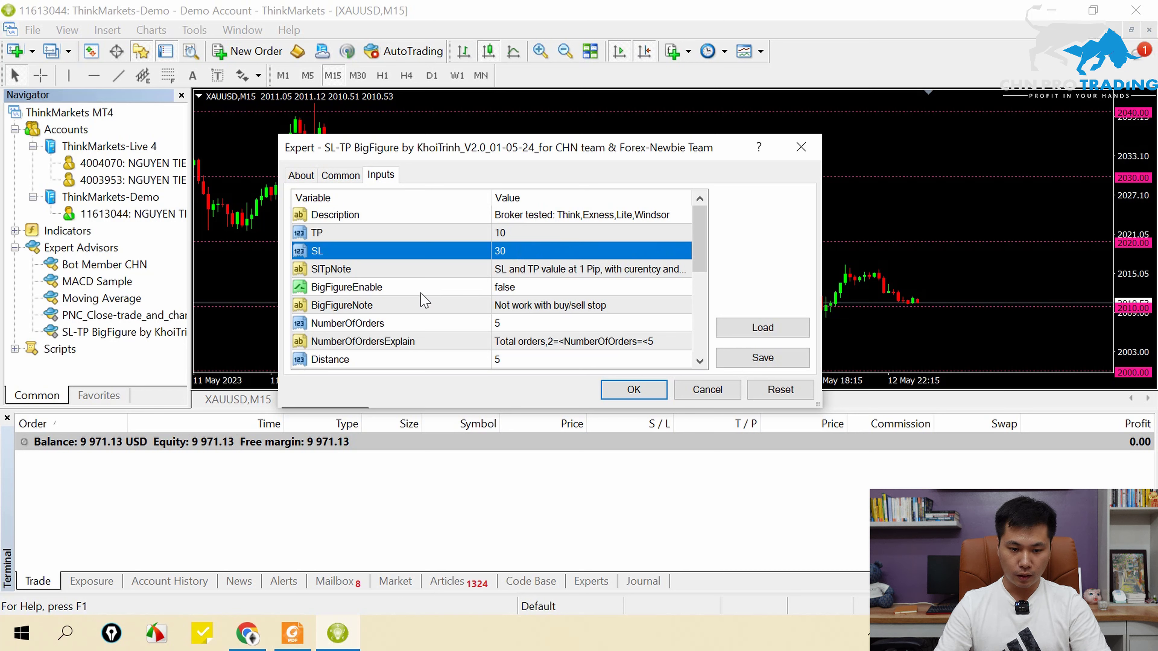
# Step: Set the expert's BigFigureEnable input to true and NumberOfOrders to 3
pyautogui.click(557, 292)
pyautogui.click(554, 291)
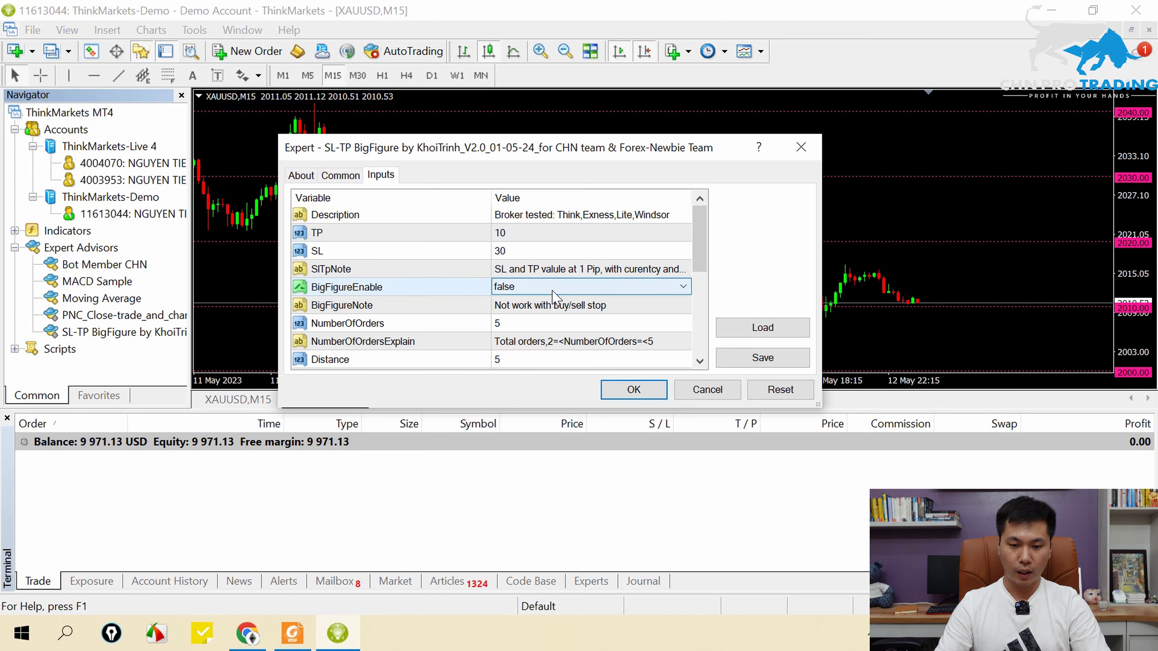
pyautogui.click(548, 295)
pyautogui.click(540, 315)
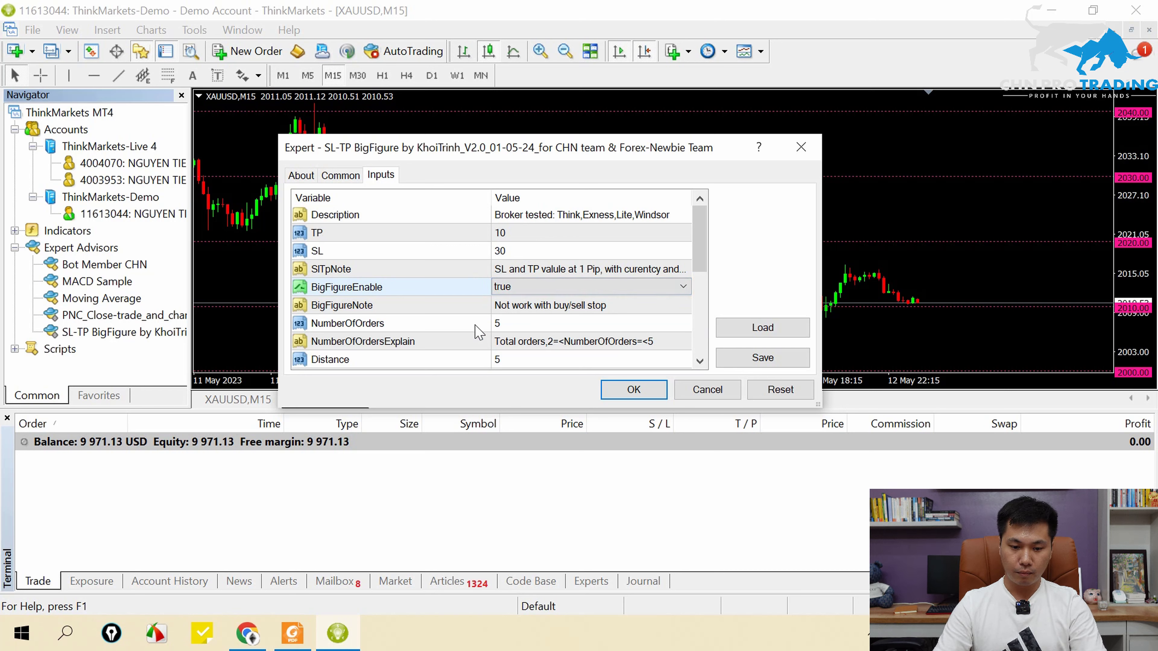
pyautogui.click(509, 325)
pyautogui.click(508, 325)
pyautogui.write('3')
pyautogui.click(534, 343)
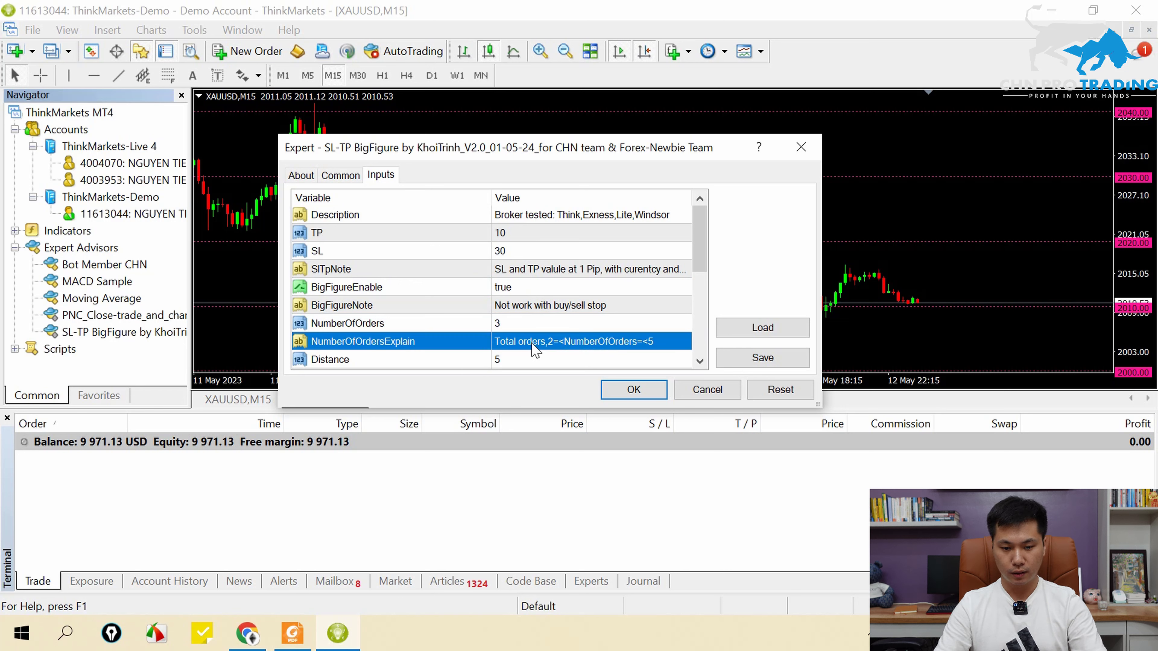
# Step: Set x2Lots to true, apply the BigFigure expert to the XAUUSD chart, and turn AutoTrading on
pyautogui.scroll(-1, 561, 296)
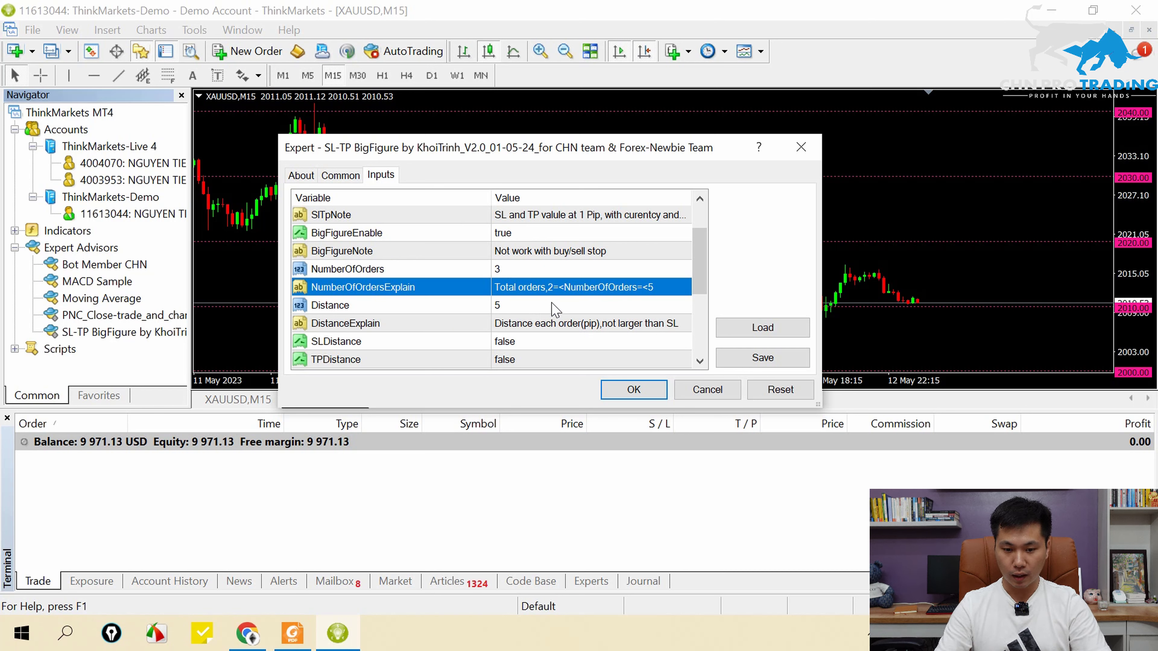
pyautogui.scroll(-1, 561, 307)
pyautogui.scroll(-1, 522, 331)
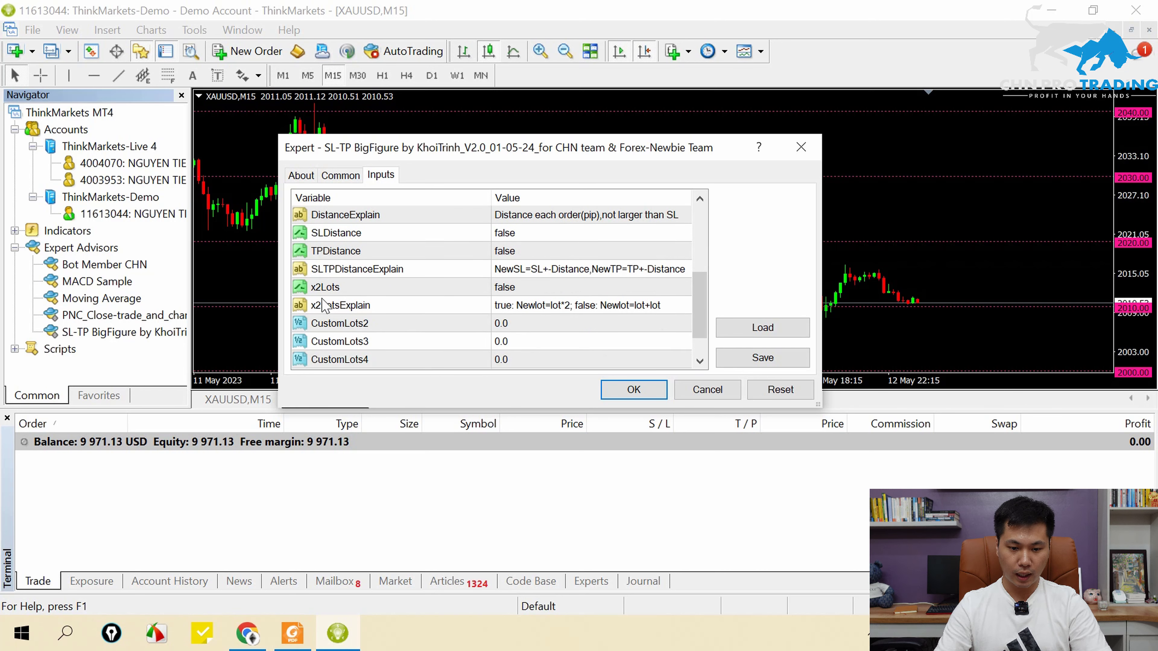
pyautogui.click(504, 286)
pyautogui.click(529, 287)
pyautogui.click(529, 287)
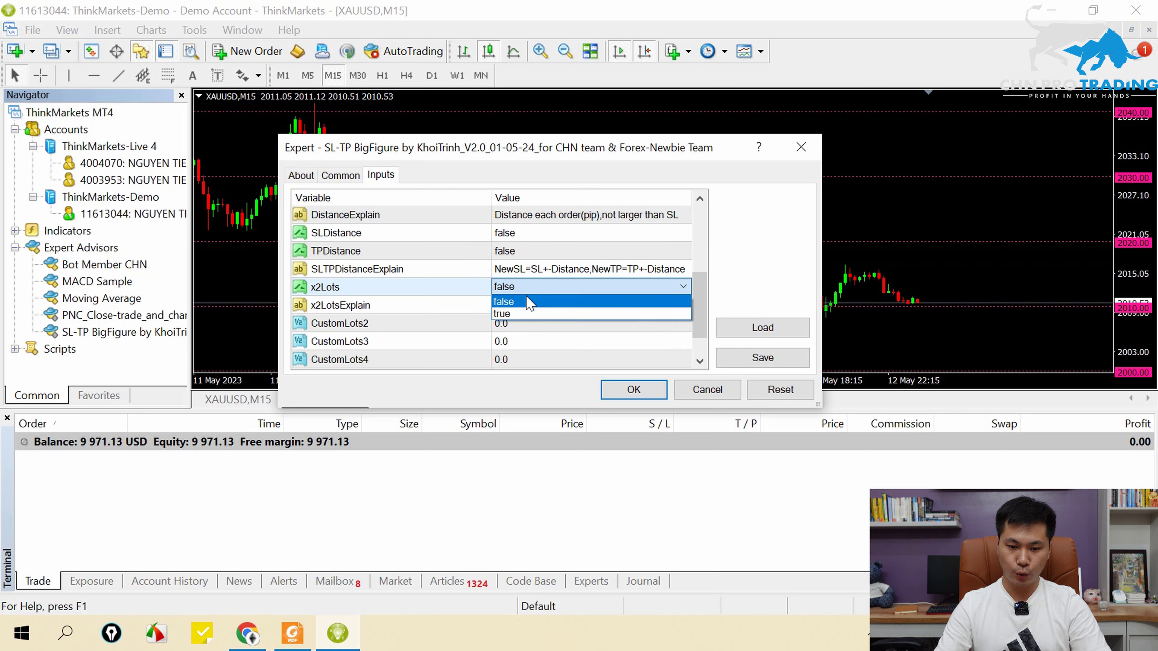
pyautogui.click(526, 315)
pyautogui.scroll(-1, 542, 312)
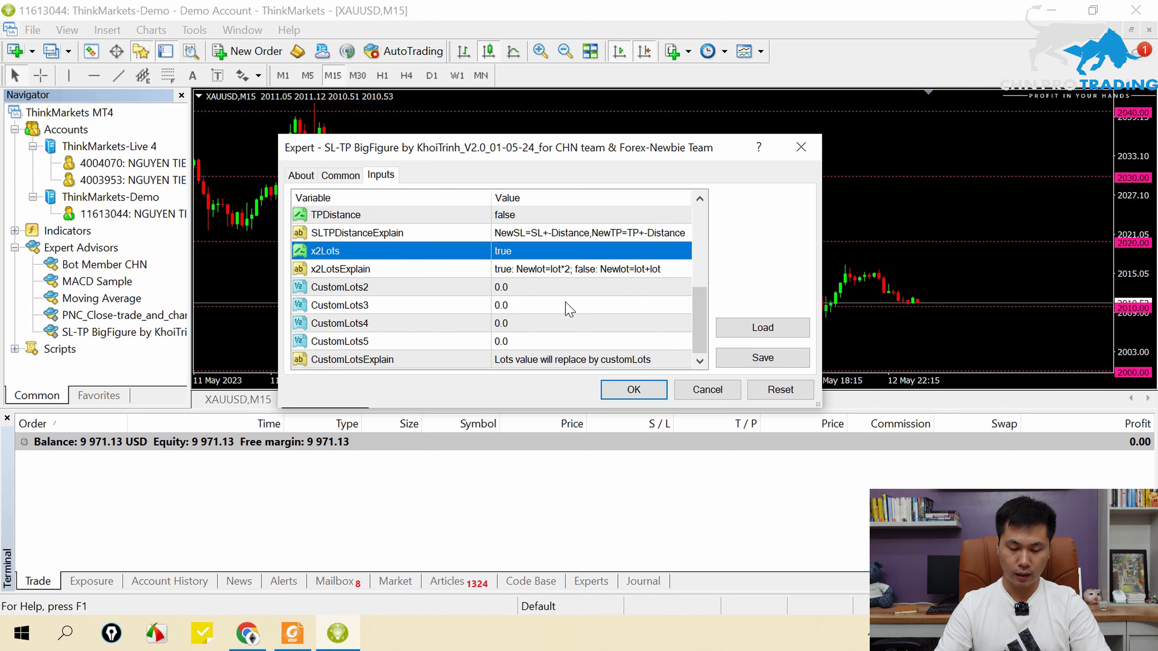
pyautogui.click(645, 383)
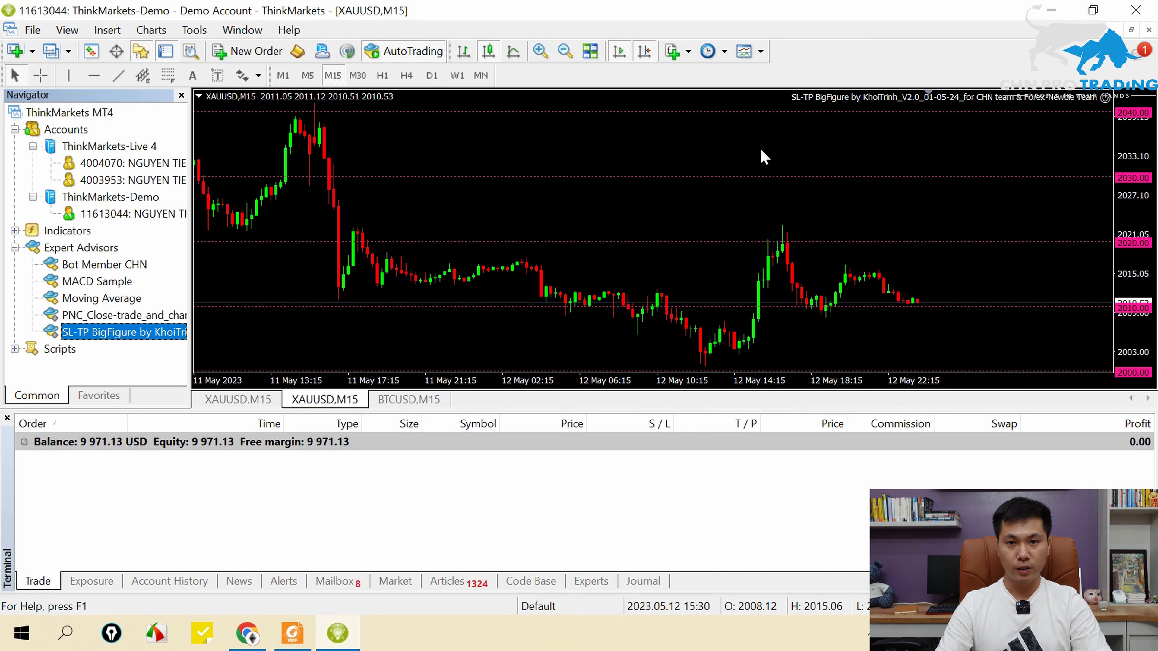
# Step: Review the terminal's Expert Advisors options for automated trading and DLL imports, and accept them
pyautogui.click(194, 31)
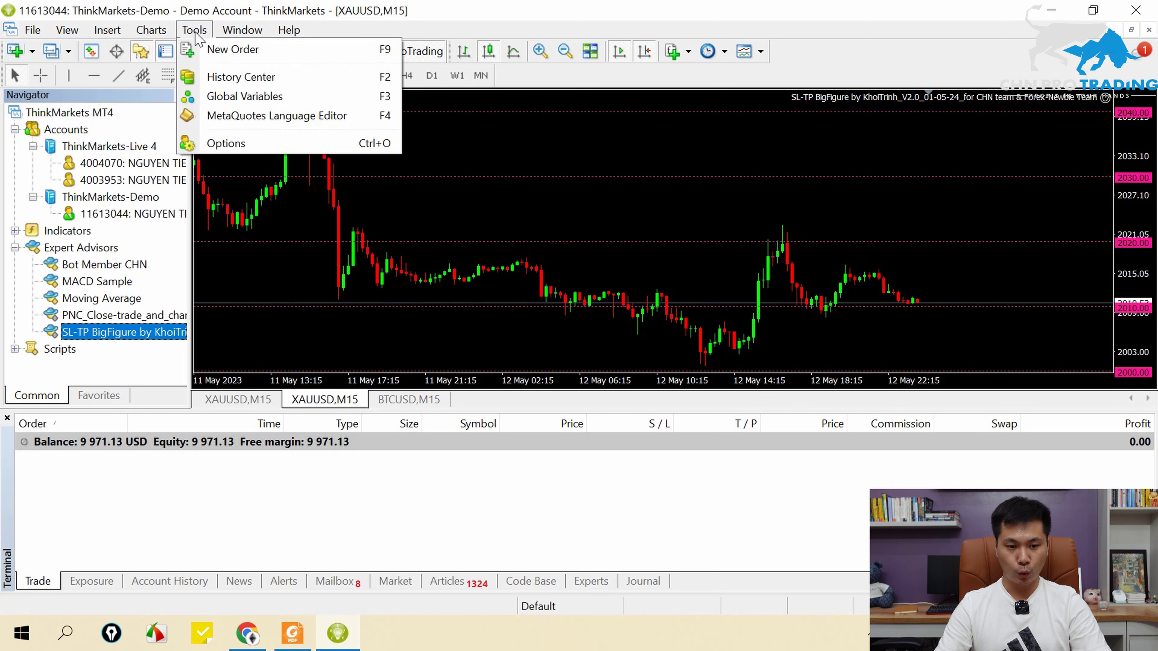
pyautogui.click(224, 143)
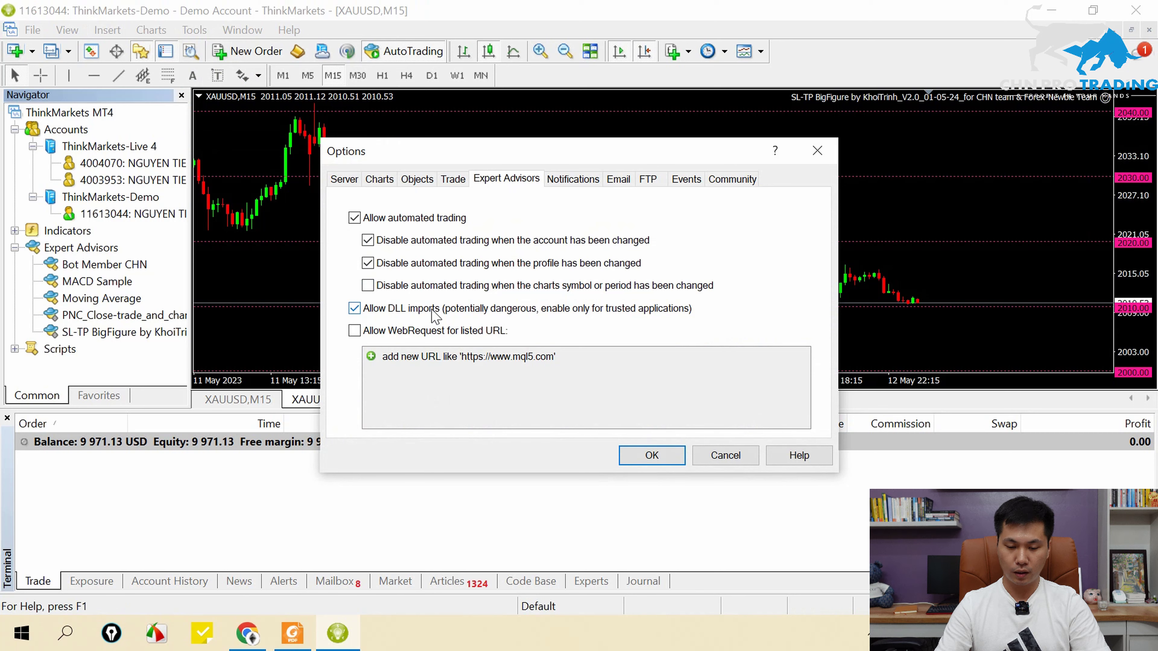
pyautogui.click(651, 456)
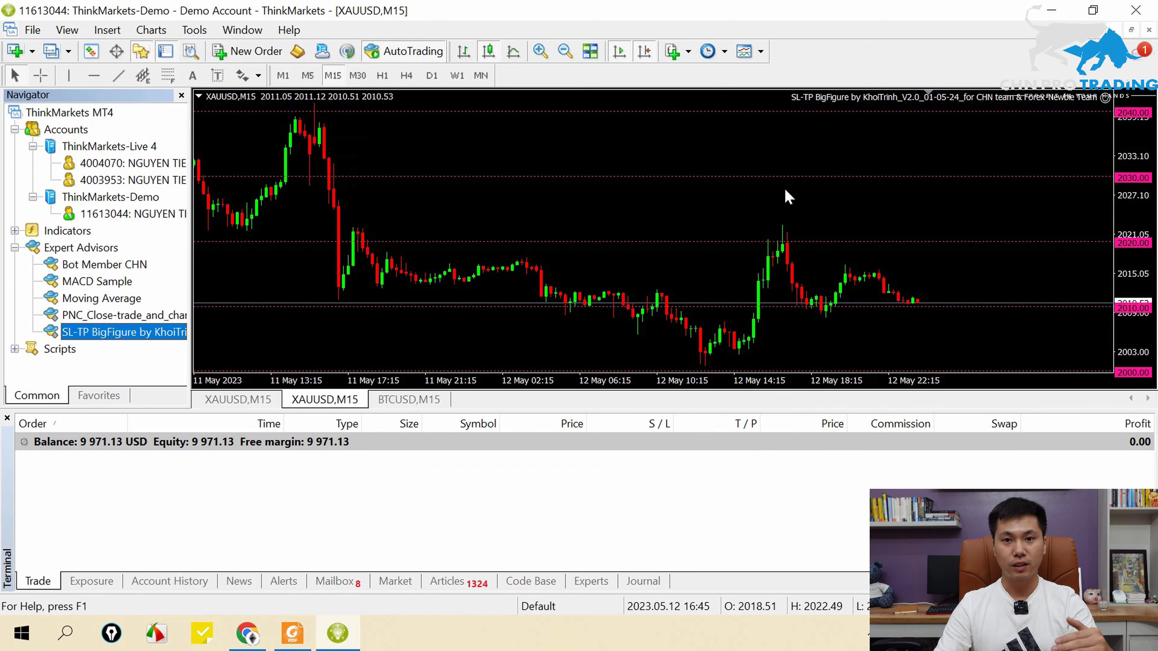
# Step: Switch to the PDF guide in Foxit Reader and read section 4, Cách trade, on placing the three Limit orders
pyautogui.click(293, 633)
pyautogui.scroll(-3, 714, 328)
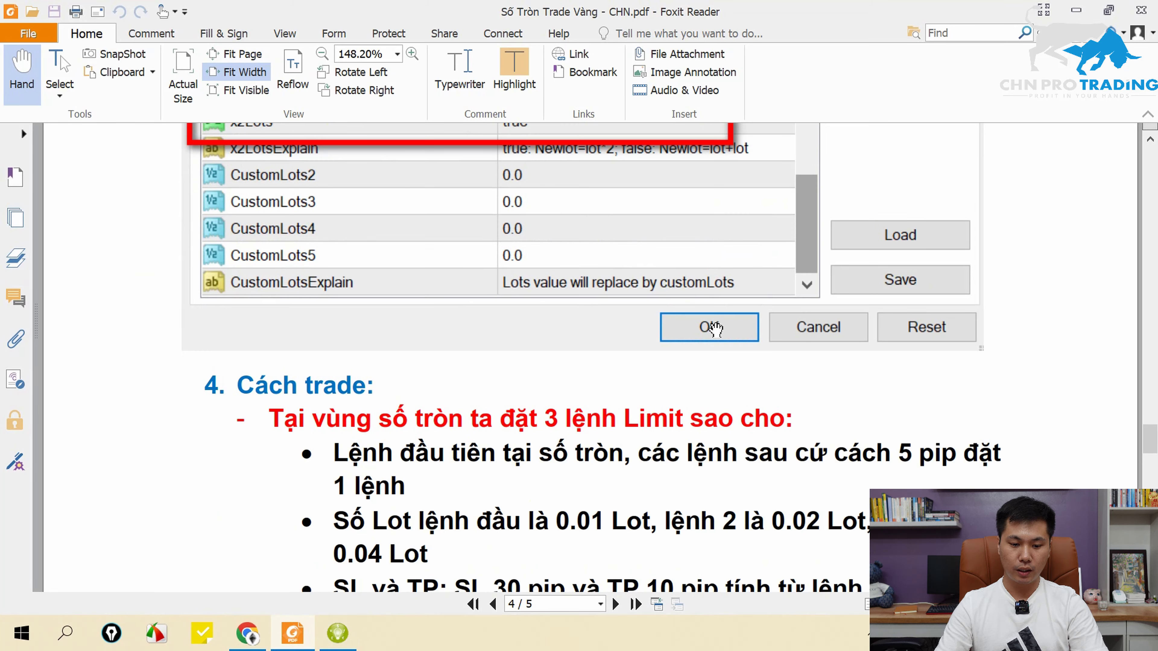
pyautogui.scroll(-3, 757, 305)
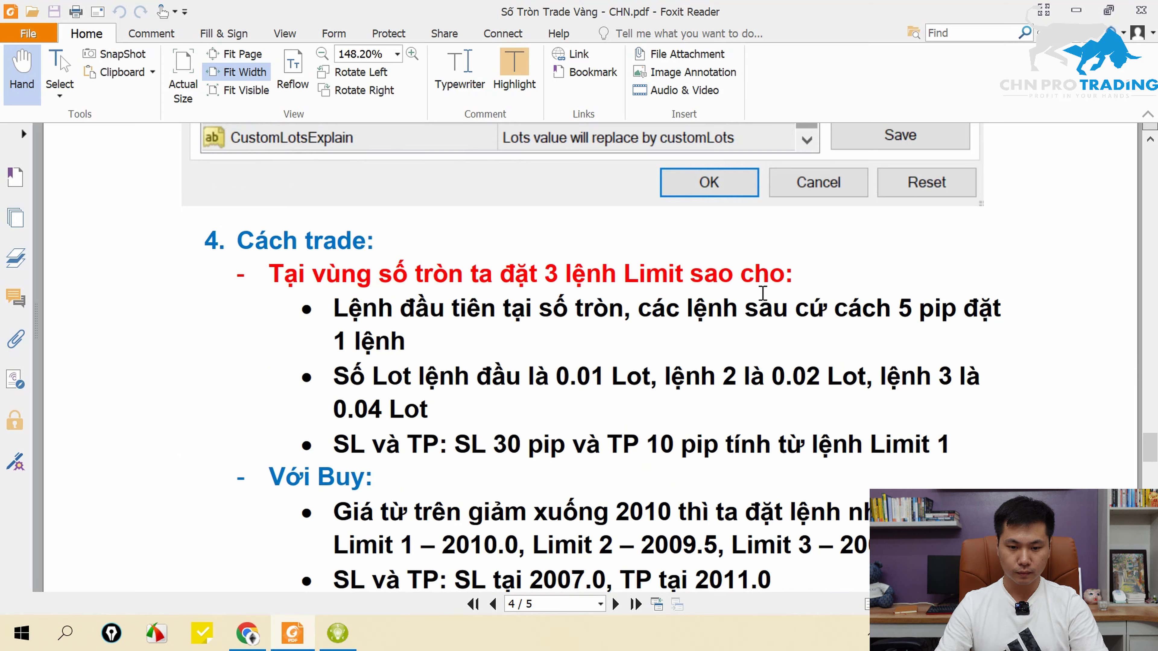
pyautogui.scroll(-1, 762, 293)
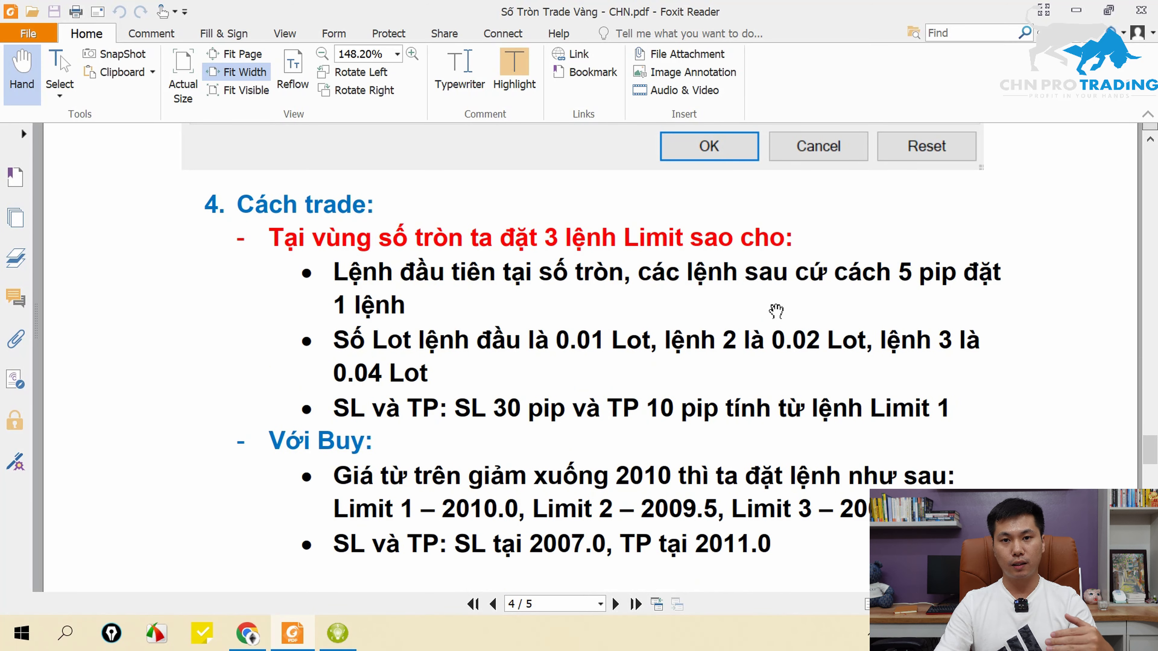
# Step: Switch to the Rải lệnh Vàng Stop Hunt spreadsheet in Chrome and examine the first Sell order's lot size and gold price
pyautogui.click(247, 633)
pyautogui.click(116, 13)
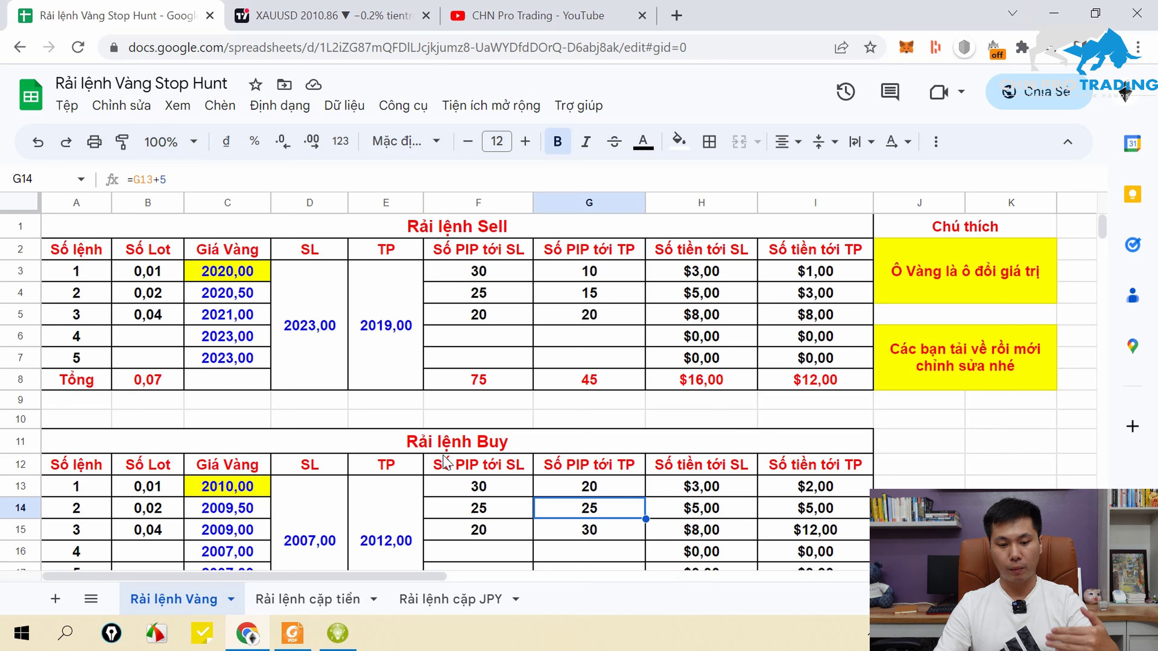
pyautogui.click(147, 274)
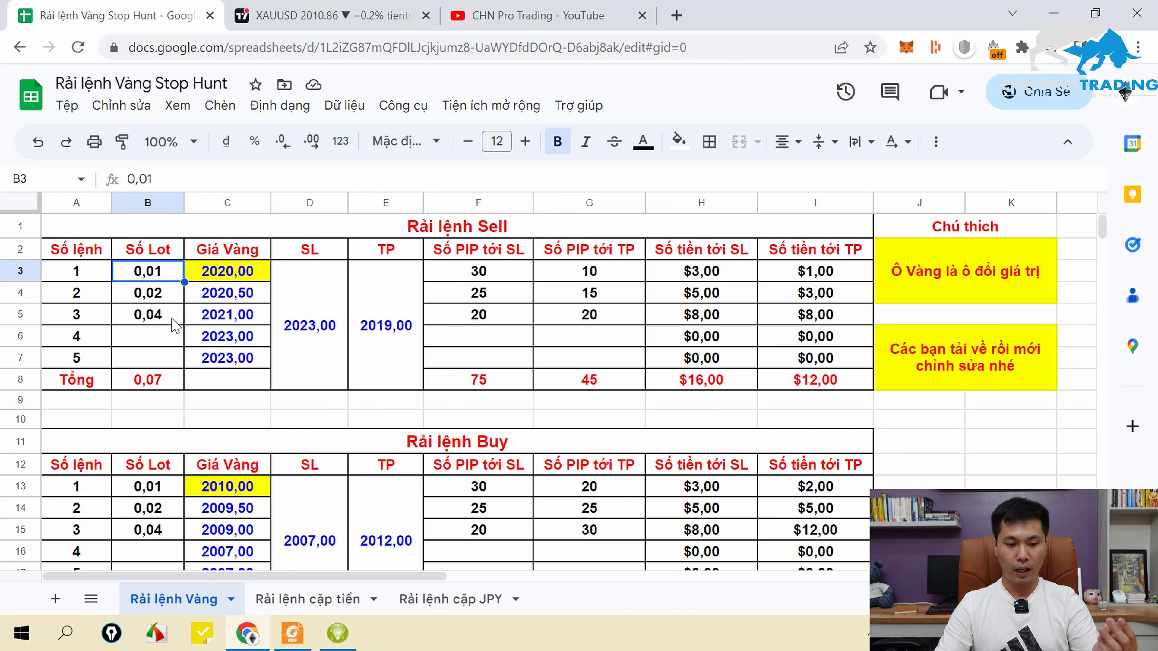
pyautogui.click(237, 274)
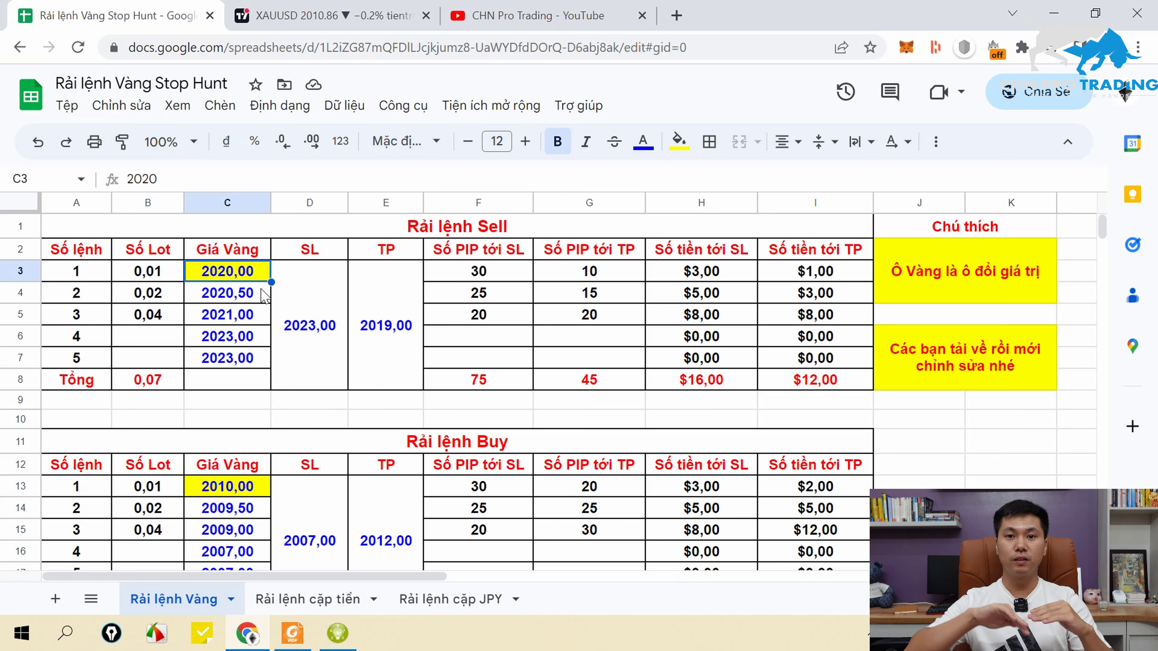